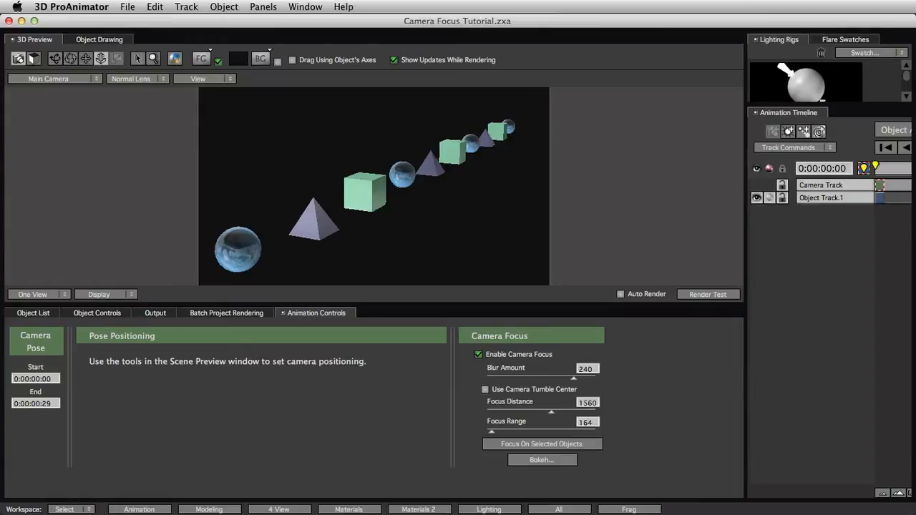
Step: Render a test of the Main Camera view to preview the camera focus blur
click(575, 445)
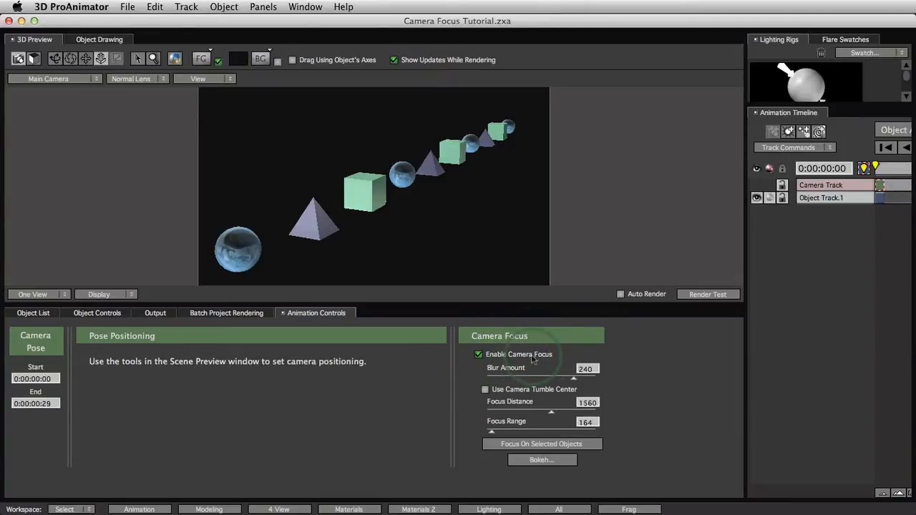
click(699, 295)
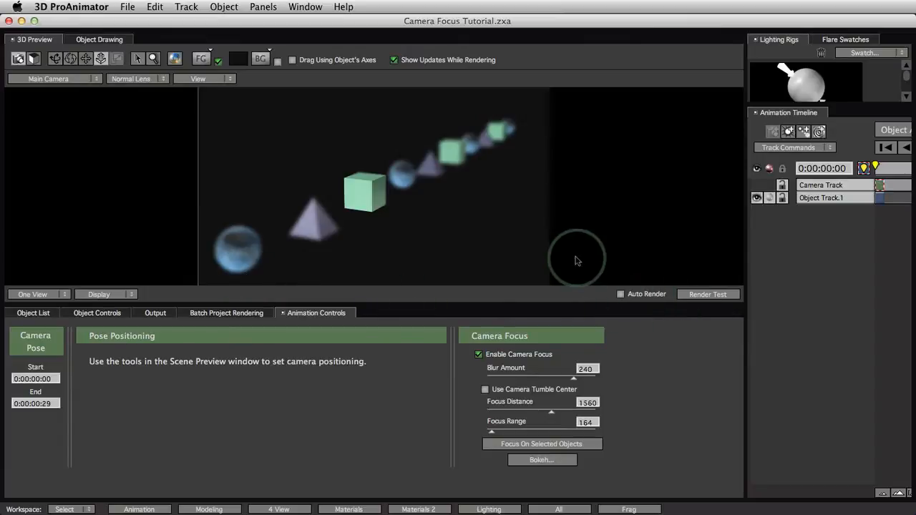
click(511, 252)
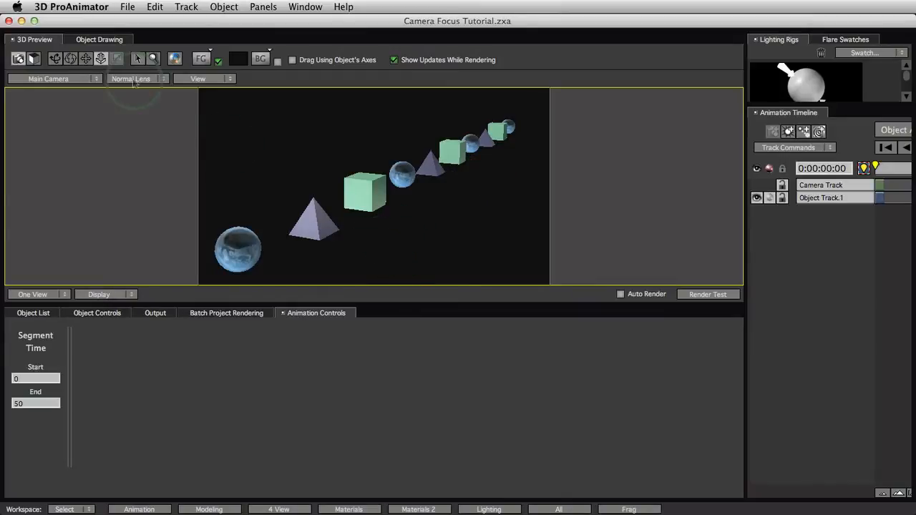
Step: Orbit the Main Camera around the row of objects and test-render its focus blur from the new angle
drag(388, 282, 367, 255)
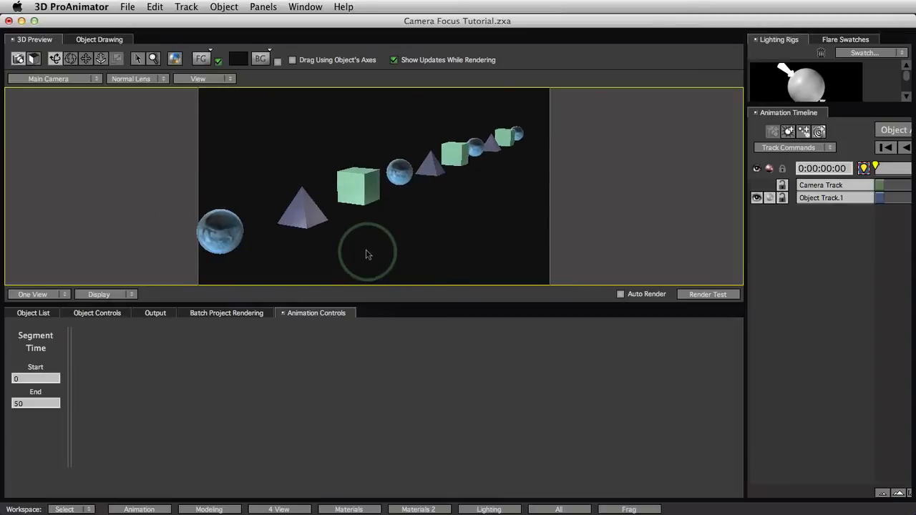
click(698, 295)
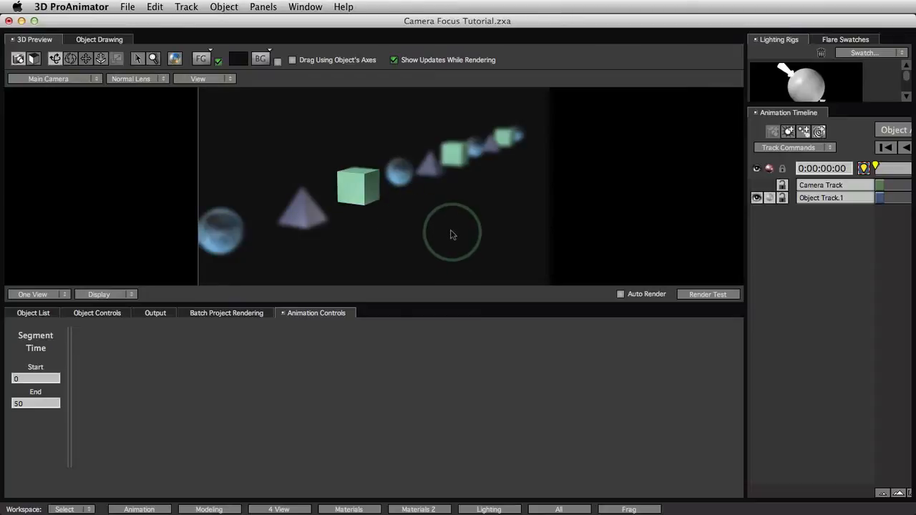
click(376, 254)
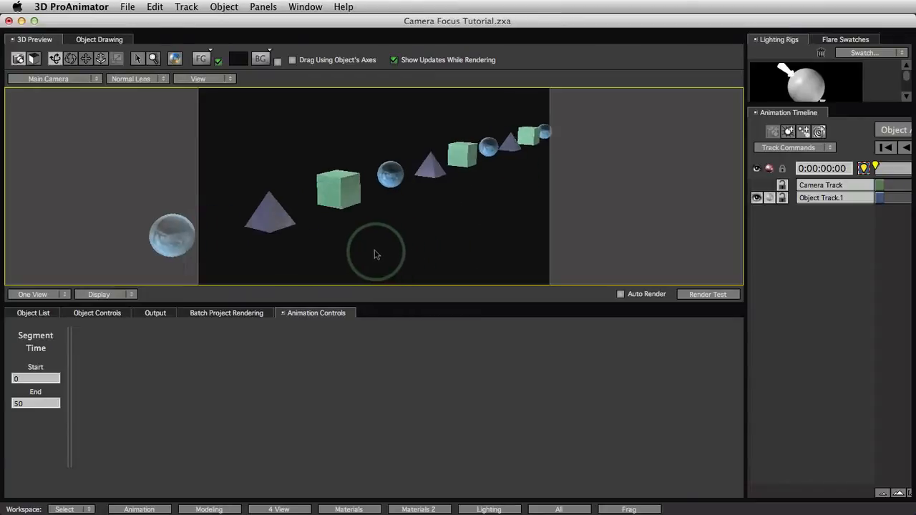
drag(376, 254, 406, 256)
Step: Turn on Auto Render and orbit the Main Camera through several angles around the row of objects
click(621, 294)
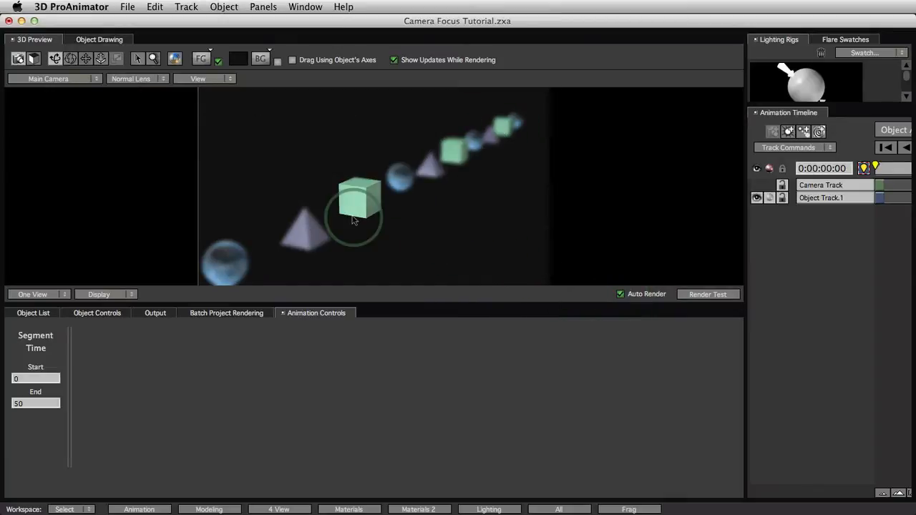
drag(445, 244, 387, 245)
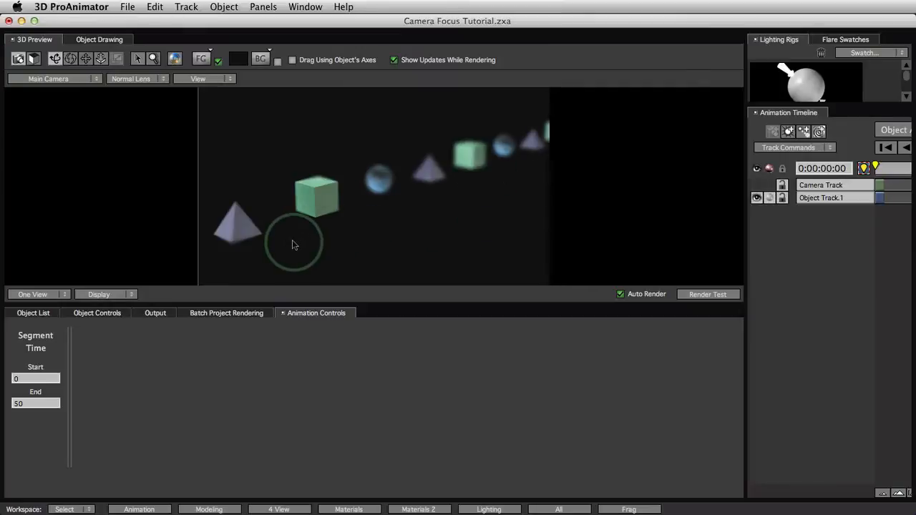
drag(293, 244, 389, 240)
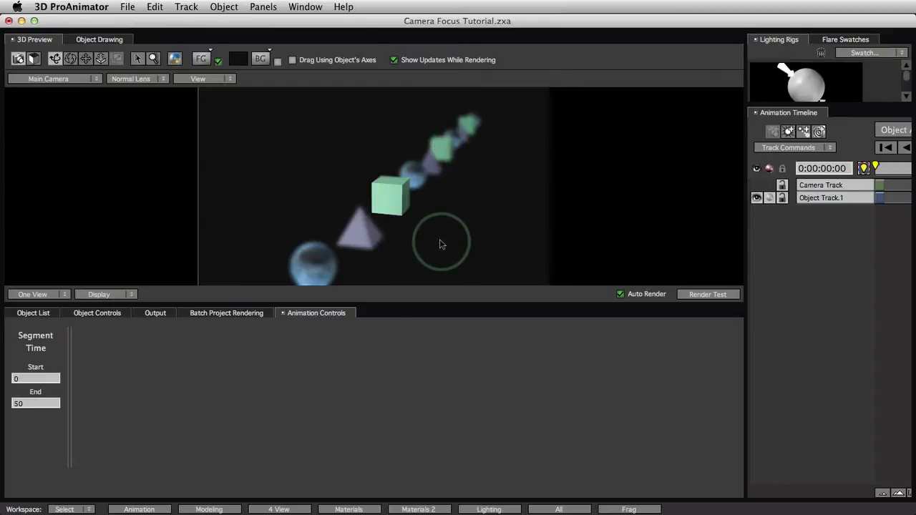
drag(441, 242, 390, 247)
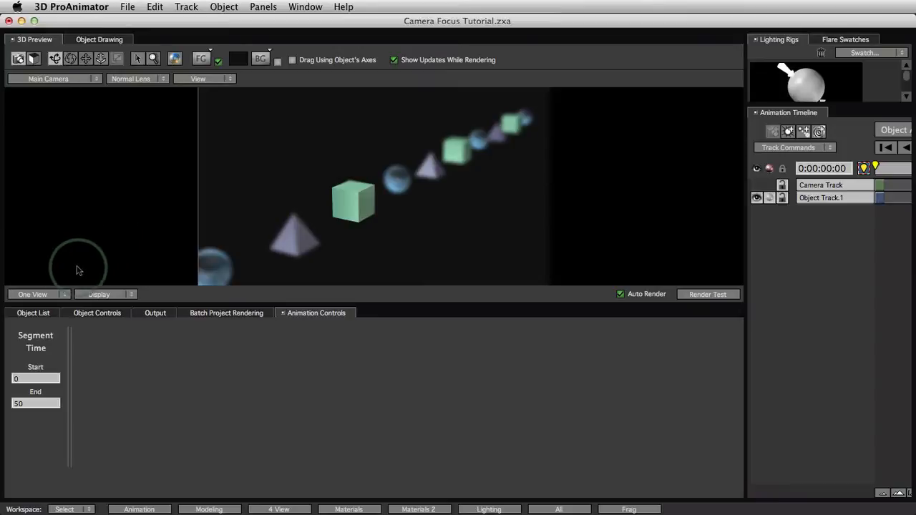
Step: Split the 3D preview into the Two Horizontal view layout
click(50, 295)
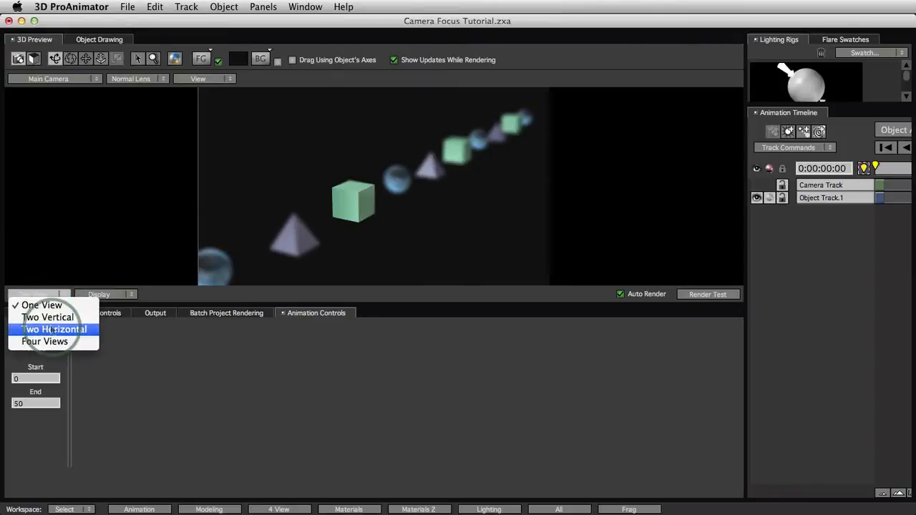
click(53, 329)
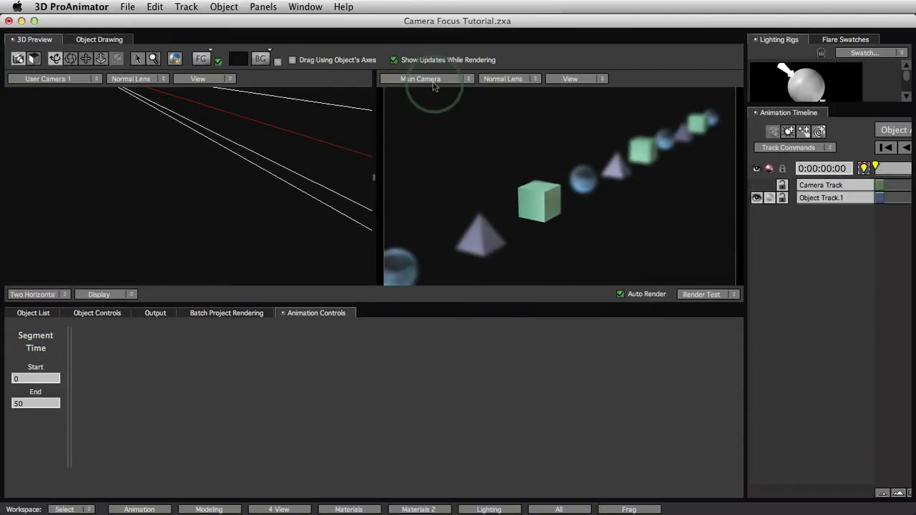
Step: Try the Main Camera in the User Camera 1 view, and return that view to User Camera 1
click(78, 80)
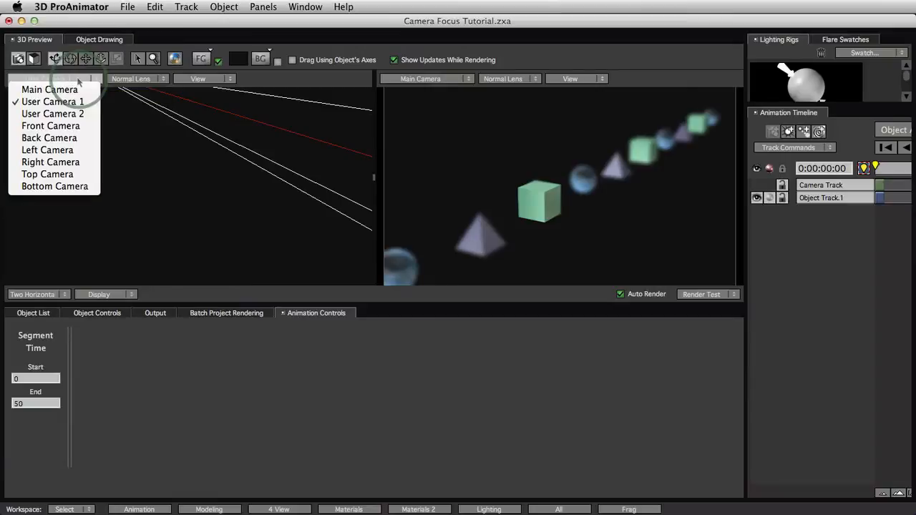
click(68, 89)
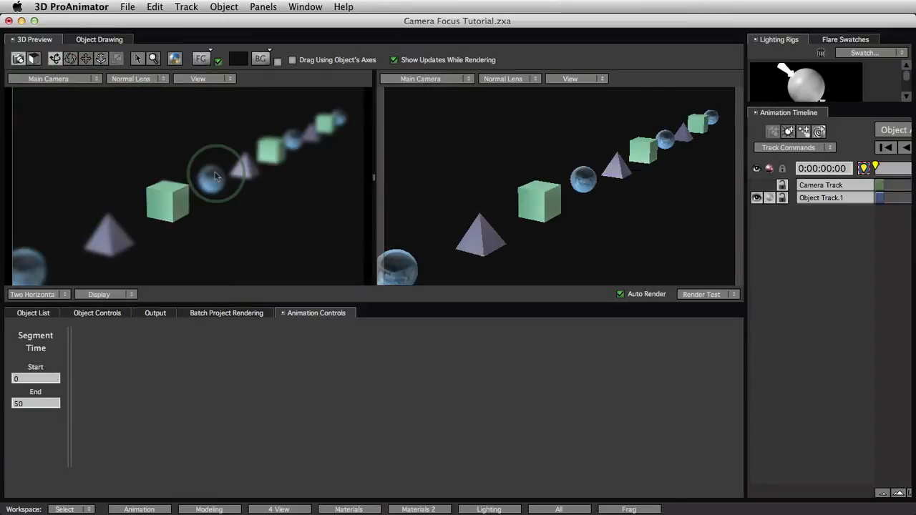
click(47, 79)
click(70, 102)
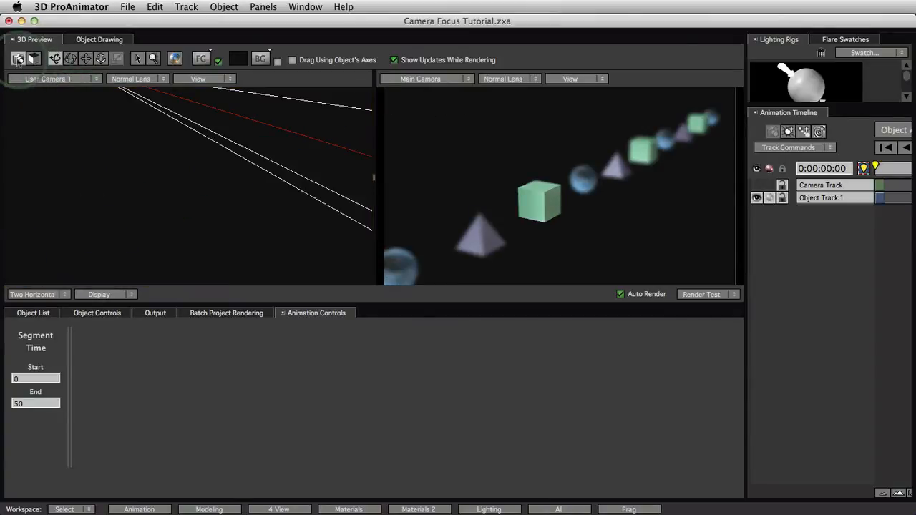
Step: Pull back and pan User Camera 1 along the Main Camera's view cone to examine its focus planes around the first cube
click(68, 60)
click(227, 130)
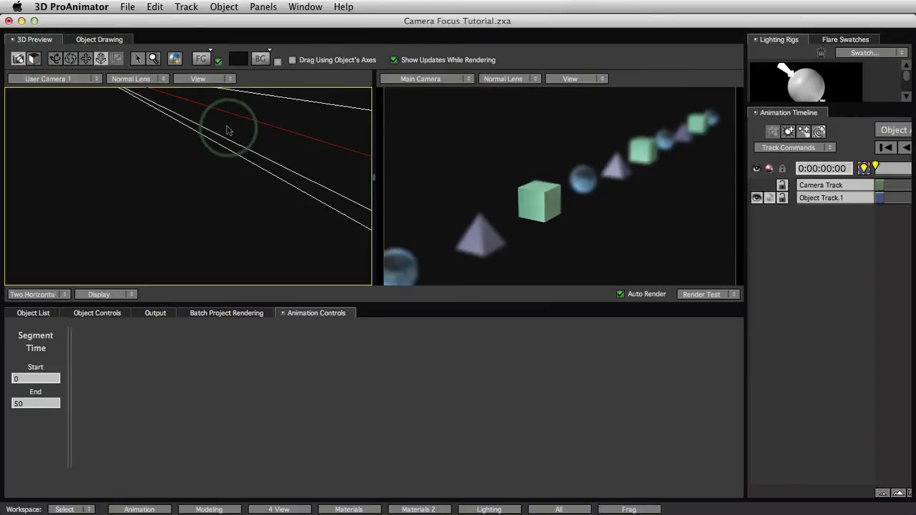
drag(227, 129, 227, 166)
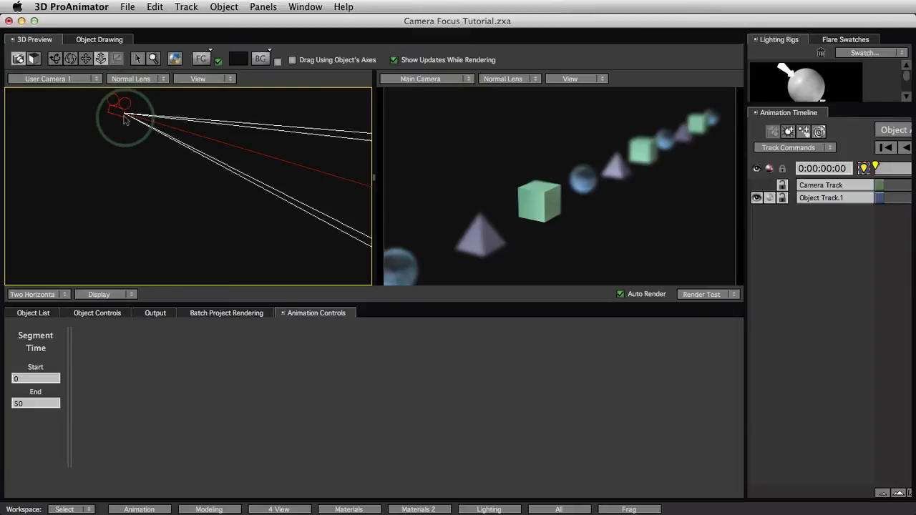
click(84, 61)
drag(339, 139, 223, 137)
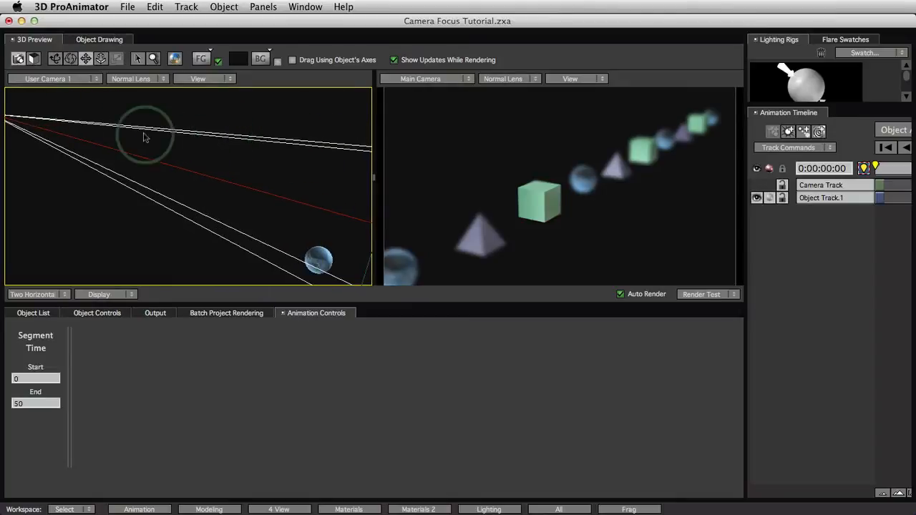
drag(311, 189, 131, 147)
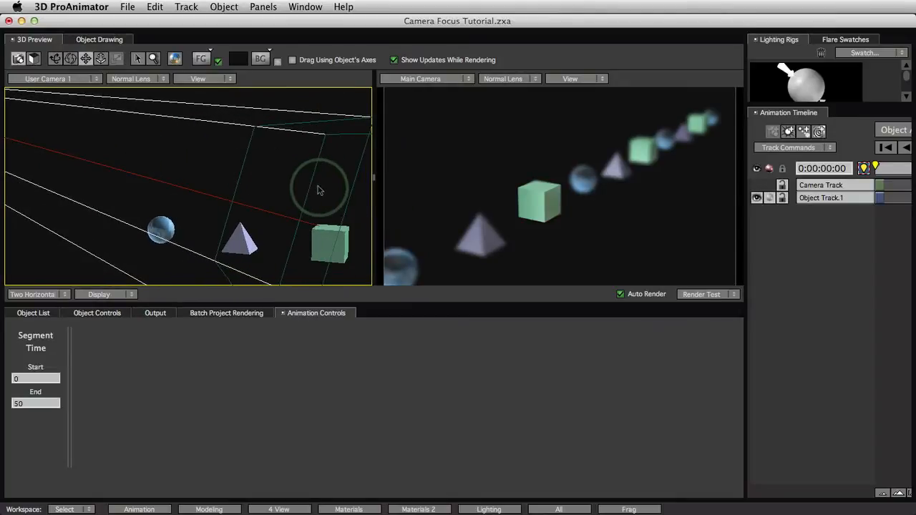
drag(319, 190, 215, 159)
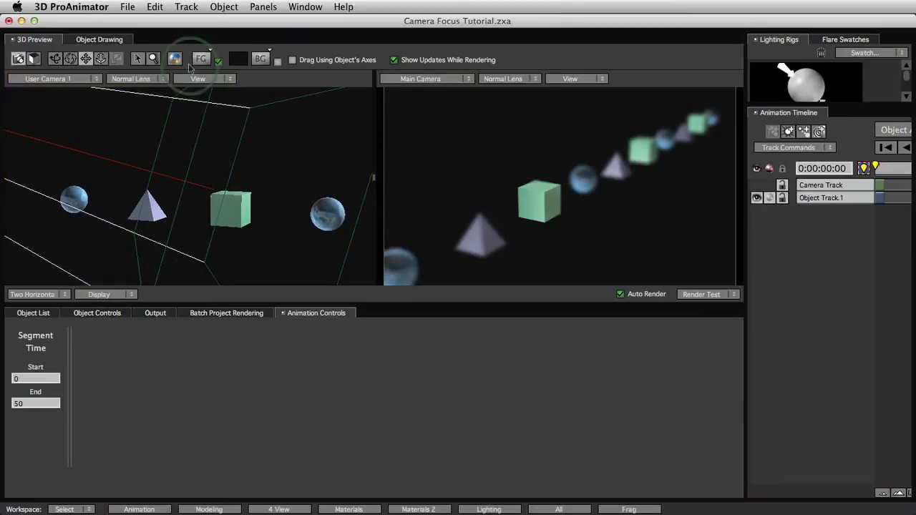
Step: Zoom out and pan User Camera 1 to frame the whole row of objects beside the Main Camera's focus planes
click(101, 59)
drag(262, 164, 262, 272)
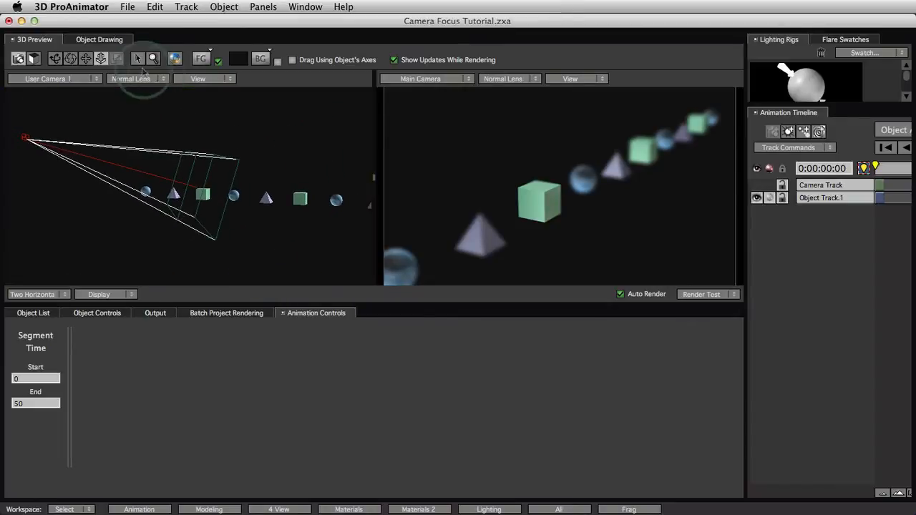
click(87, 60)
drag(321, 198, 215, 190)
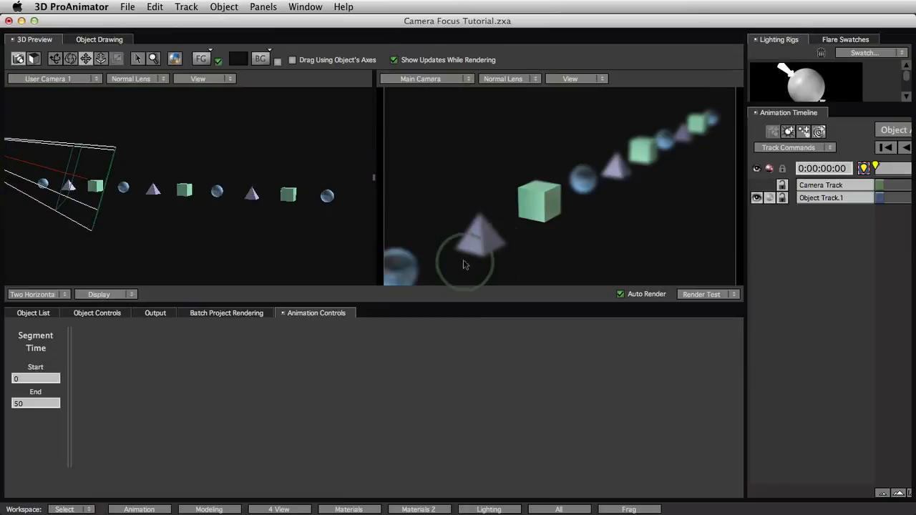
click(364, 270)
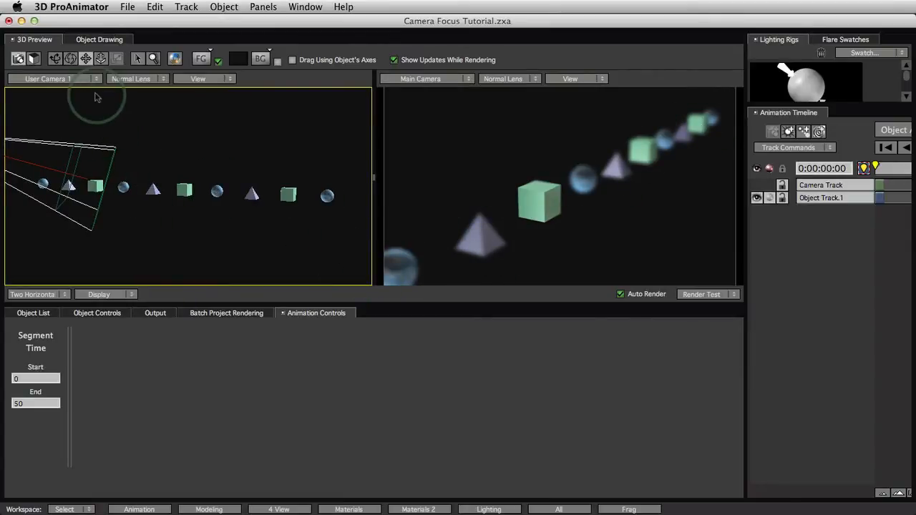
Step: Orbit User Camera 1 behind the Main Camera and reframe it closer to look down its view cone at the objects
click(57, 61)
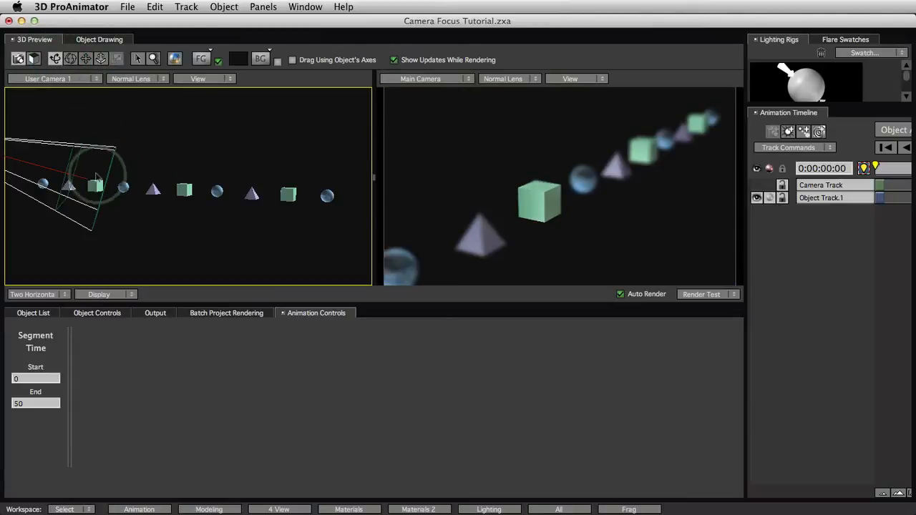
drag(82, 175, 236, 184)
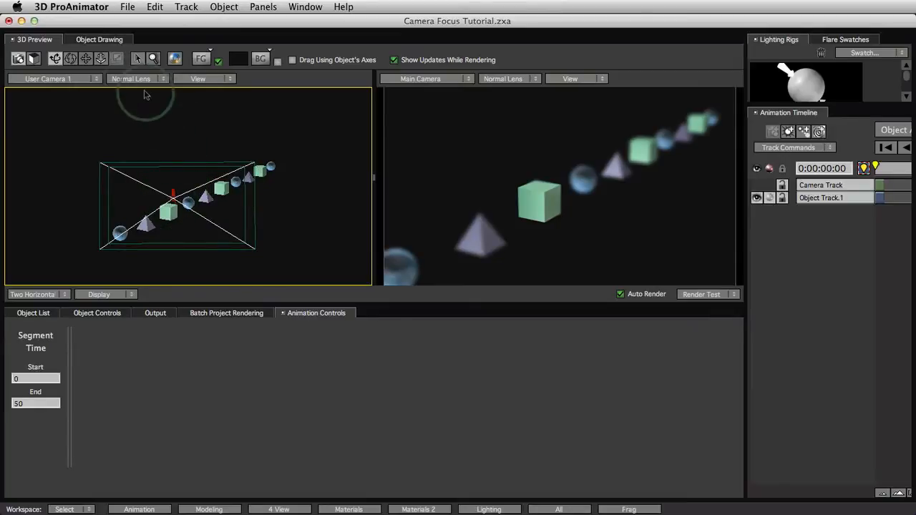
click(100, 60)
drag(239, 233, 242, 188)
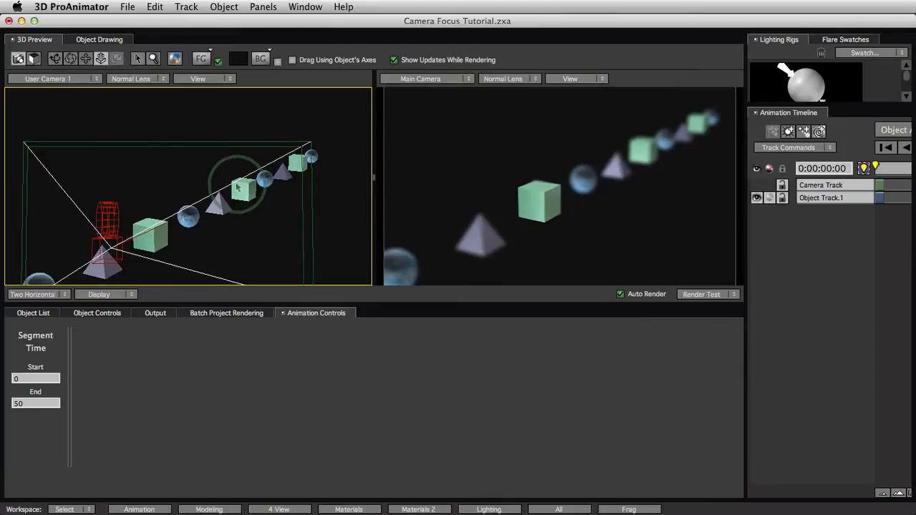
click(85, 59)
drag(113, 212, 184, 207)
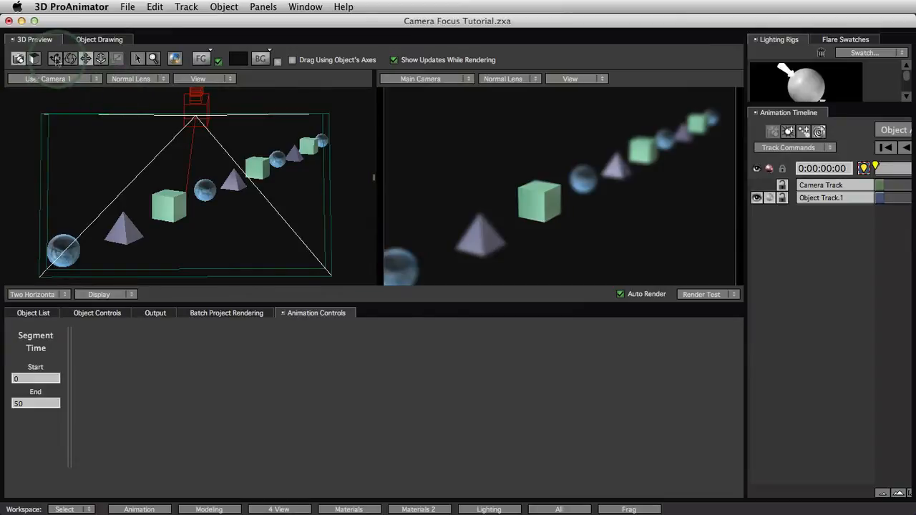
Step: Orbit User Camera 1 to a side view showing the Main Camera, its full view cone and the focus planes
click(55, 59)
drag(272, 167, 136, 180)
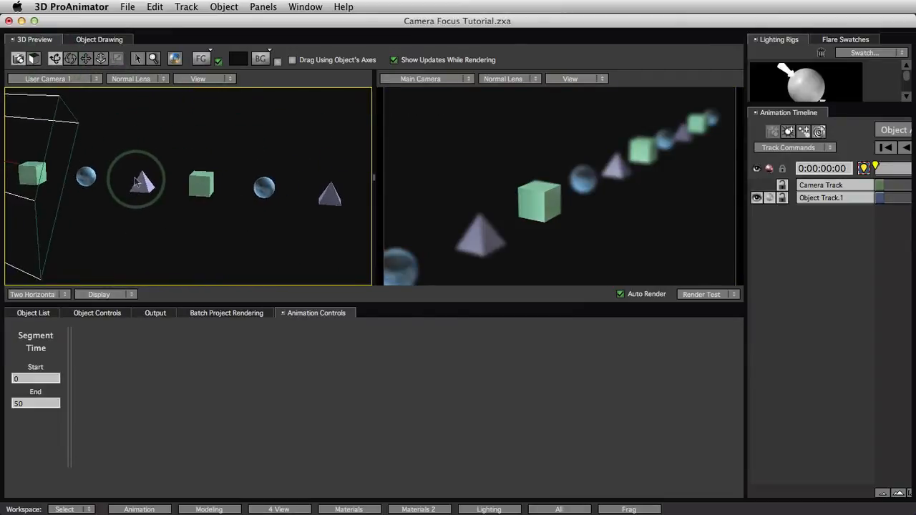
click(84, 61)
drag(139, 229, 356, 251)
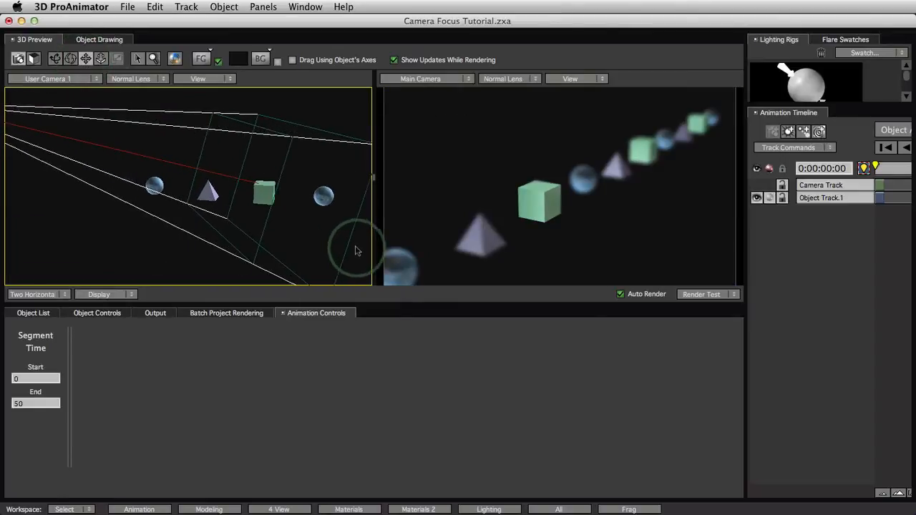
click(102, 60)
mouse_move(252, 174)
mouse_down()
mouse_move(248, 205)
mouse_move(238, 183)
mouse_up()
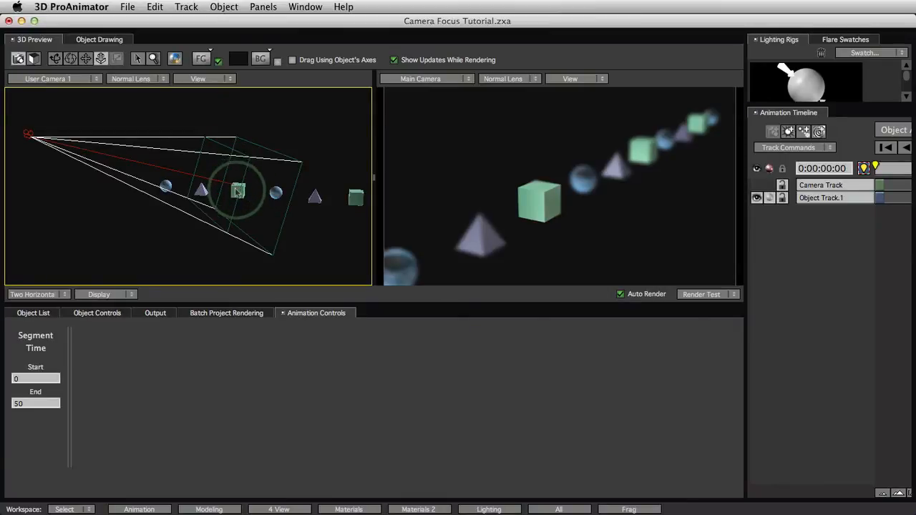
Step: Turn off Auto Render and orbit the Main Camera and User Camera 1 to compare the focus planes with the framed objects
click(56, 61)
click(291, 104)
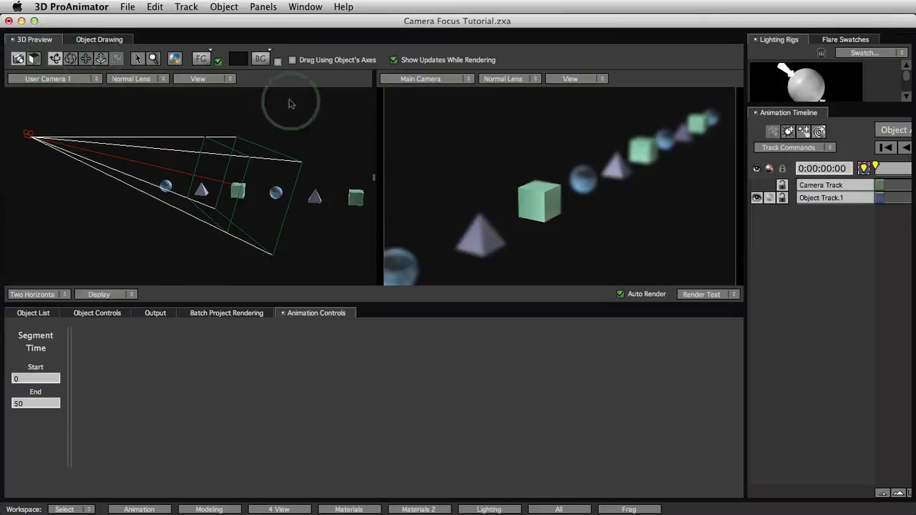
click(620, 294)
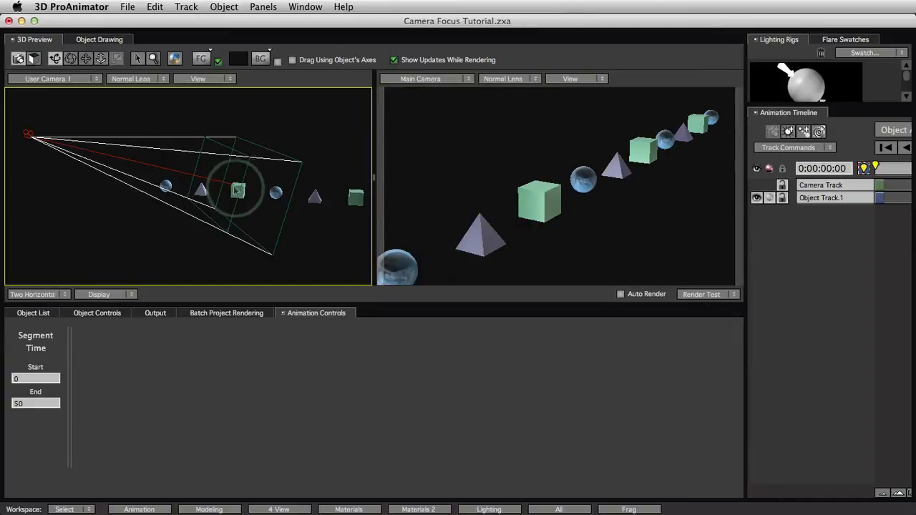
drag(544, 237, 430, 249)
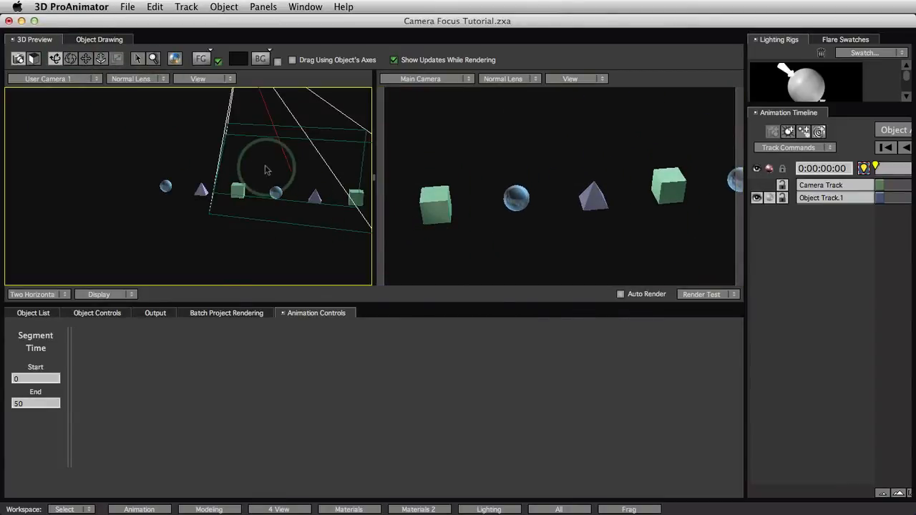
drag(265, 170, 131, 222)
drag(510, 249, 687, 207)
click(249, 196)
drag(633, 192, 514, 203)
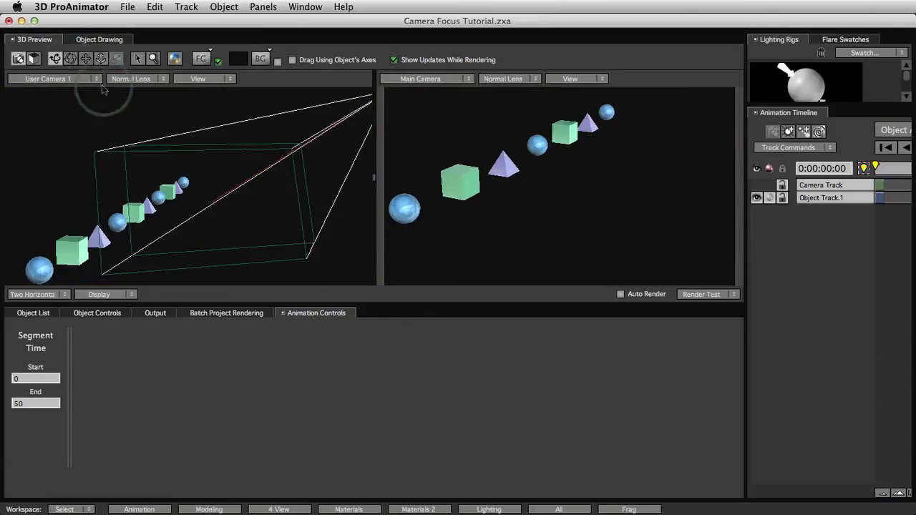
Step: Select the Camera Track pose with Auto Render on and reposition the Main Camera closer to the row of objects
drag(277, 164, 135, 193)
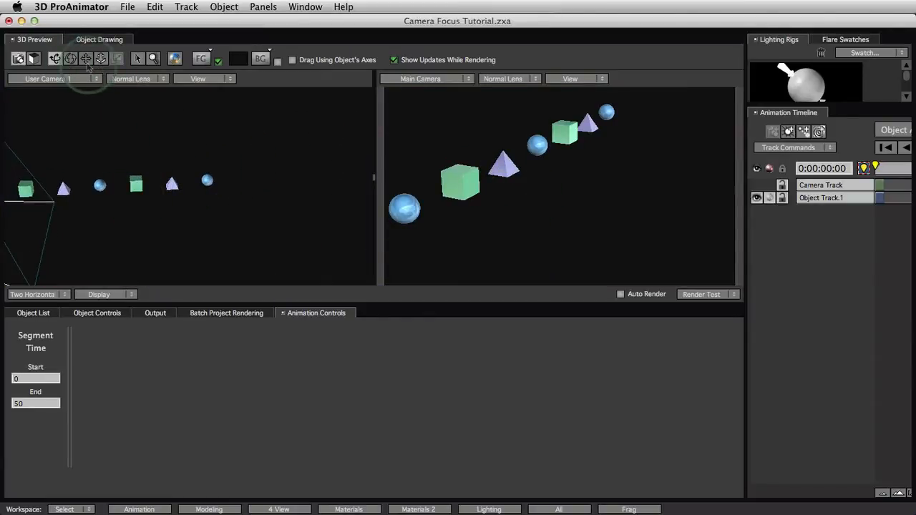
drag(141, 107, 301, 193)
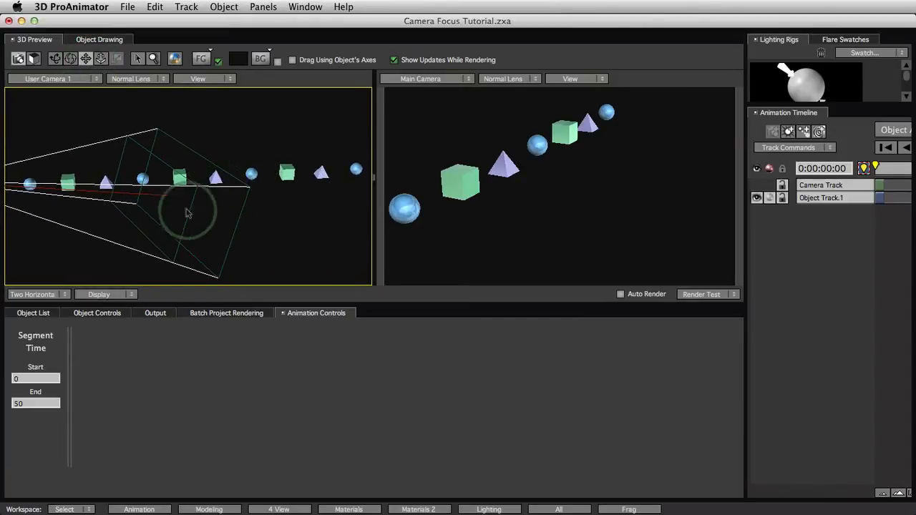
click(881, 186)
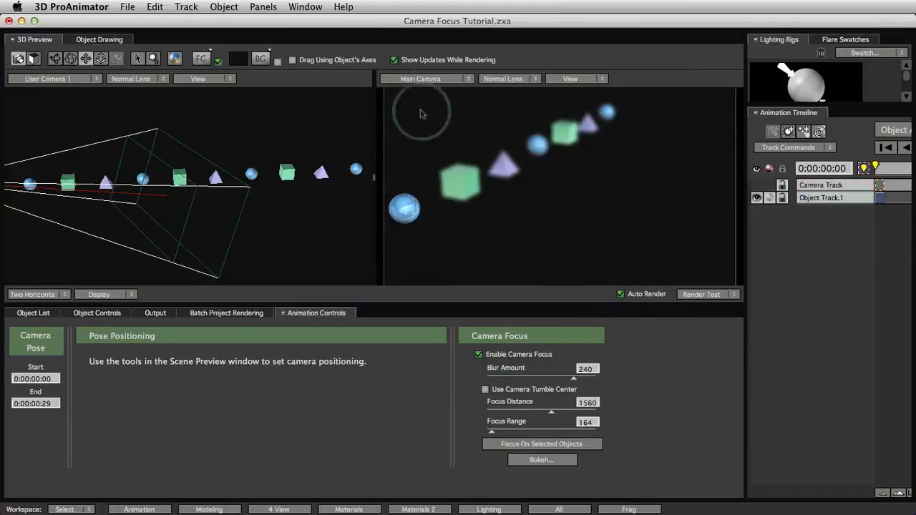
click(420, 227)
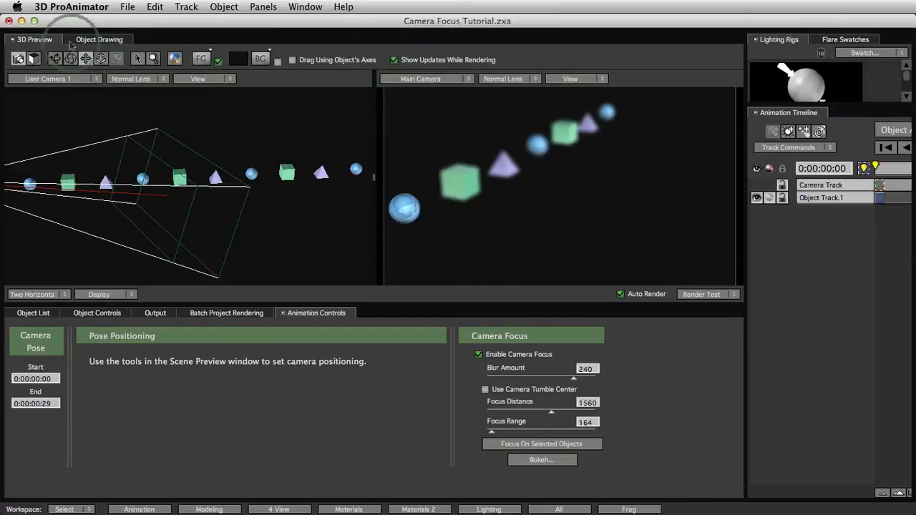
drag(507, 192, 620, 169)
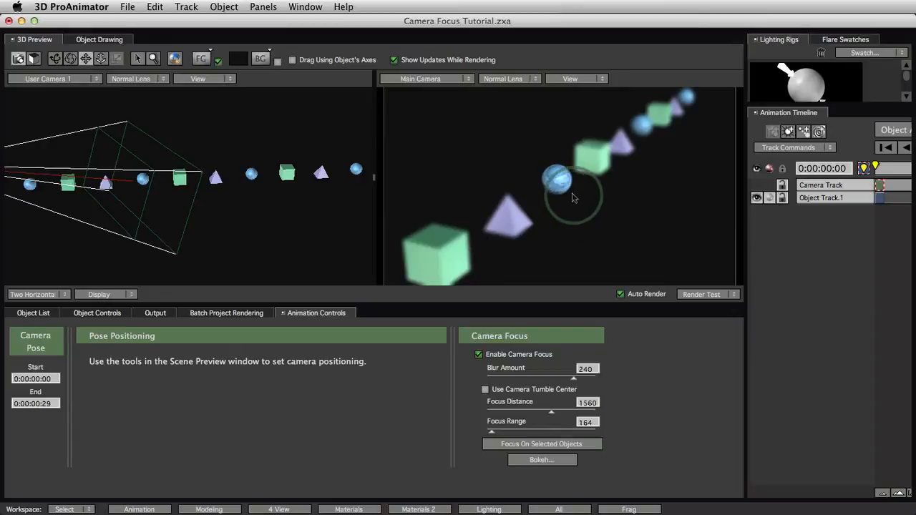
Step: Toggle Camera Focus off and on twice to compare the Main Camera render with and without blur
click(479, 355)
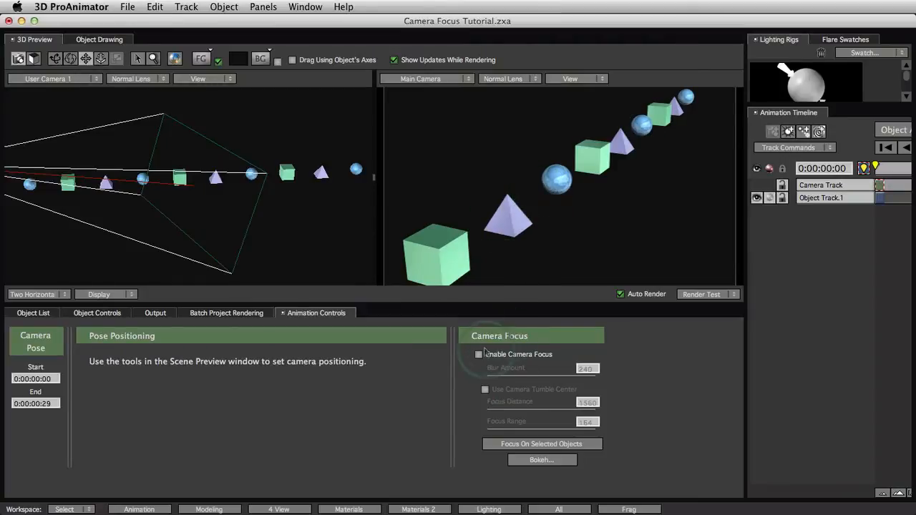
click(479, 355)
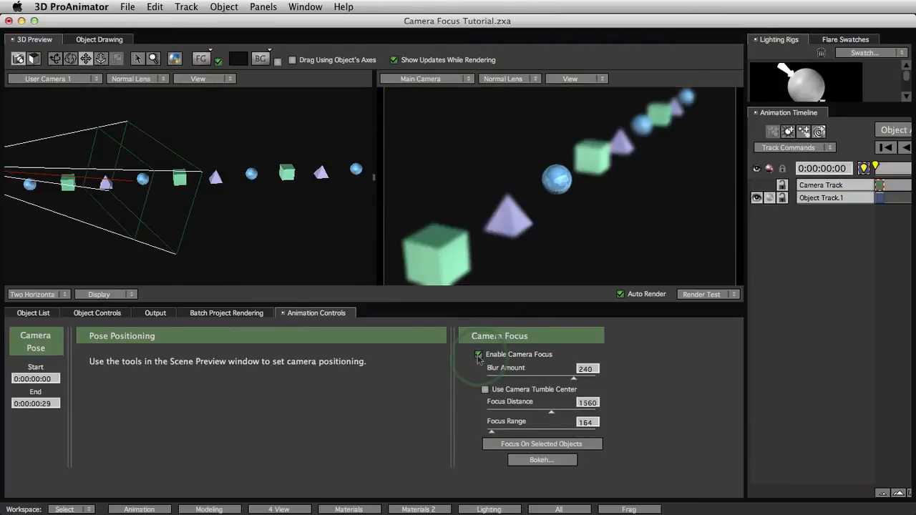
click(479, 355)
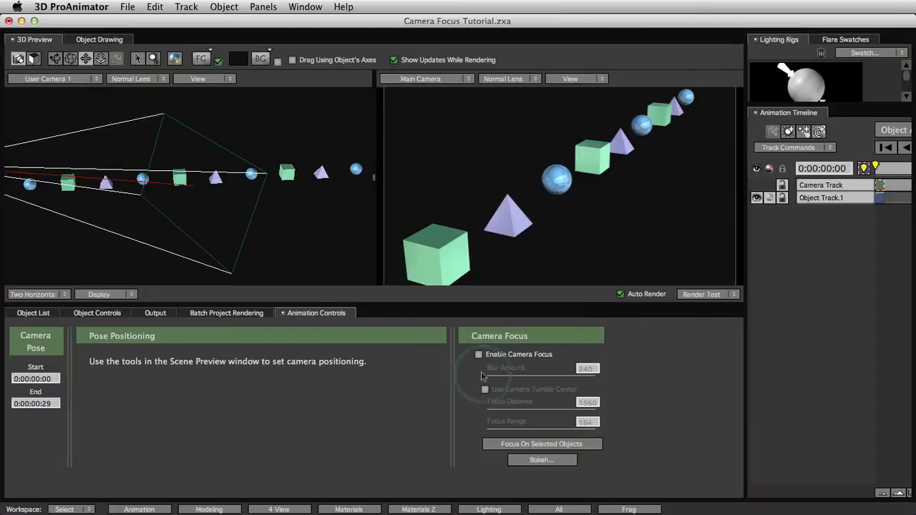
click(479, 355)
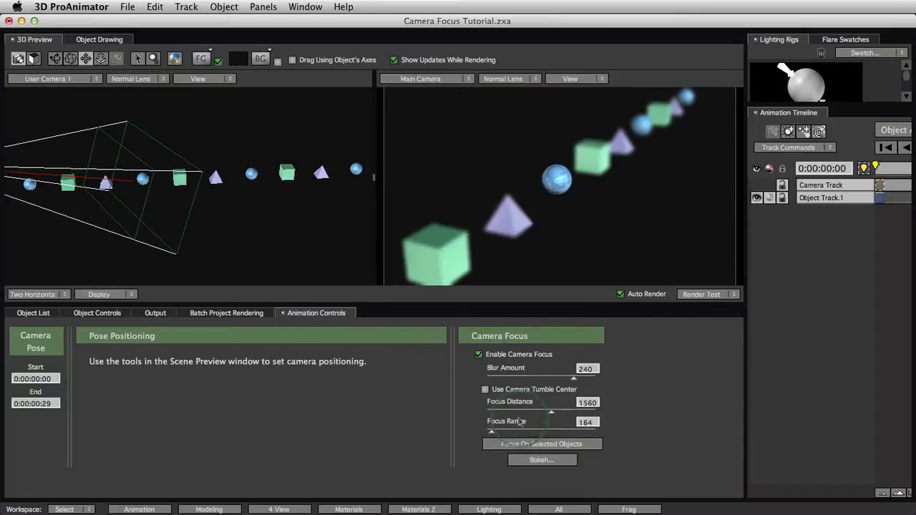
Step: Tie the focus distance to the camera tumble center and orbit User Camera 1 to inspect the relocated focus planes
click(485, 390)
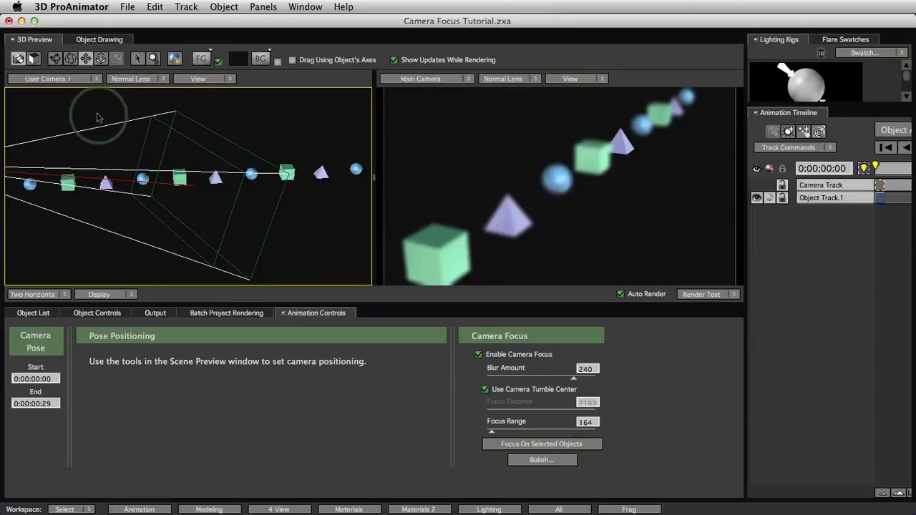
click(55, 60)
drag(95, 146, 51, 212)
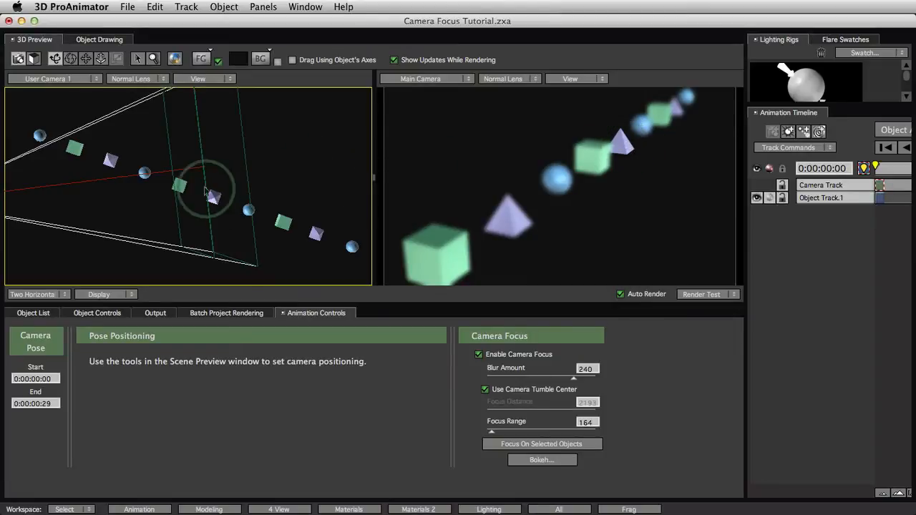
drag(167, 148, 223, 188)
drag(118, 212, 241, 227)
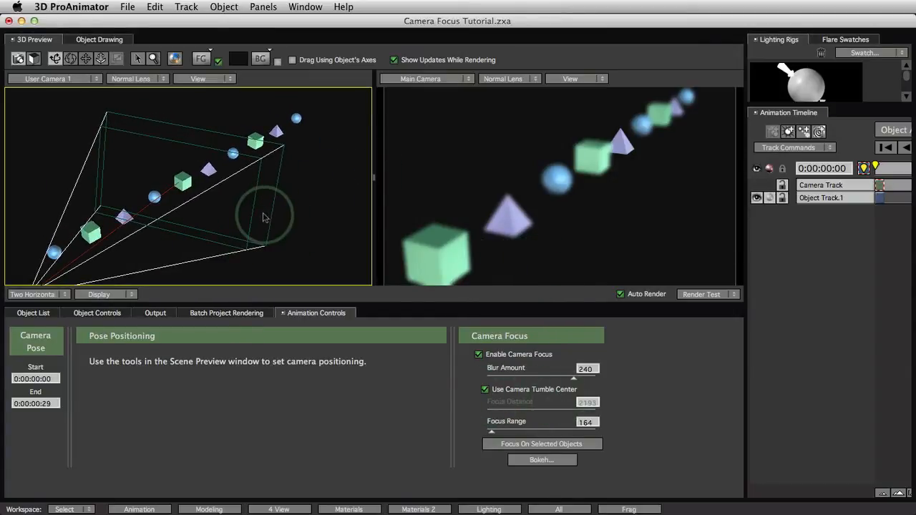
mouse_move(209, 228)
mouse_down()
mouse_move(179, 216)
mouse_move(103, 216)
mouse_move(213, 221)
mouse_up()
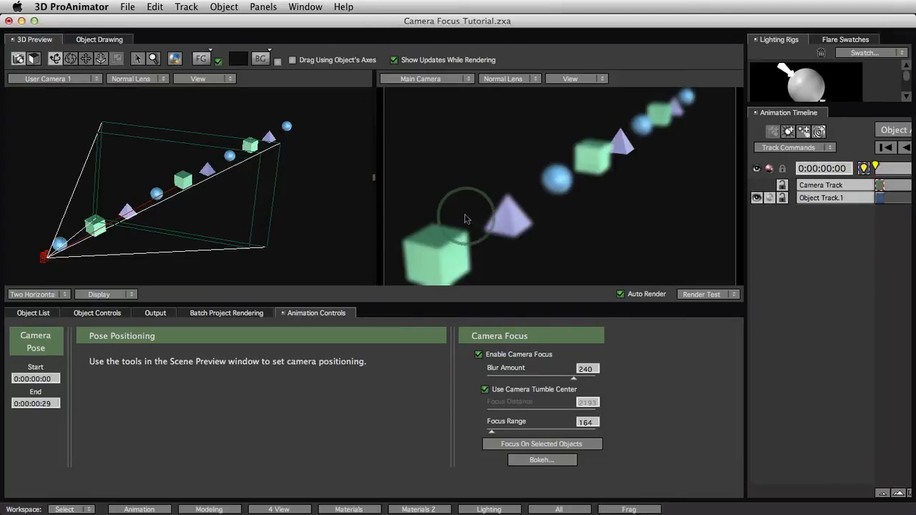
Step: Turn off Use Camera Tumble Center and set the Focus Distance to 1560
click(485, 390)
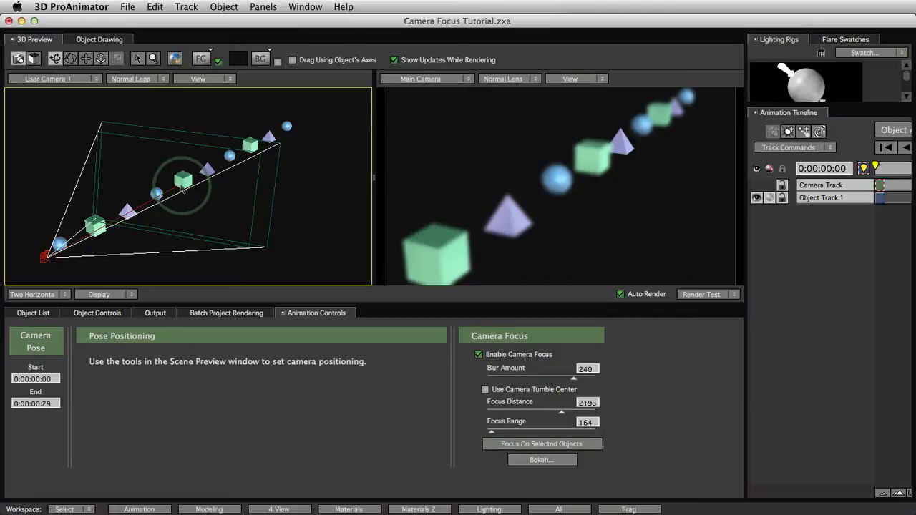
drag(239, 210, 92, 197)
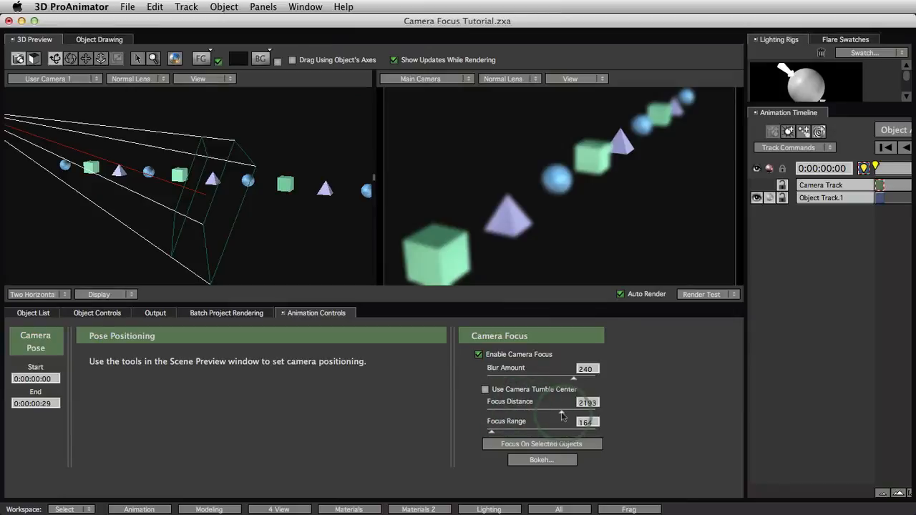
drag(562, 415, 551, 413)
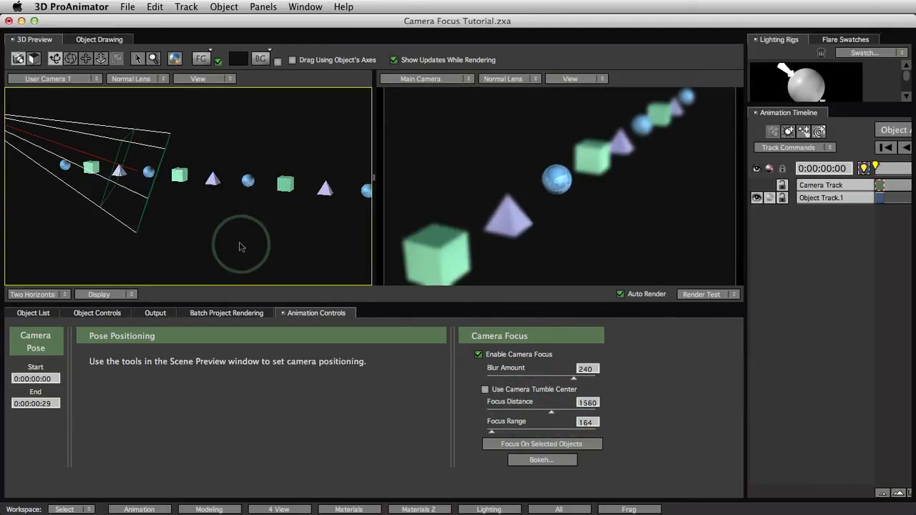
drag(199, 242, 245, 180)
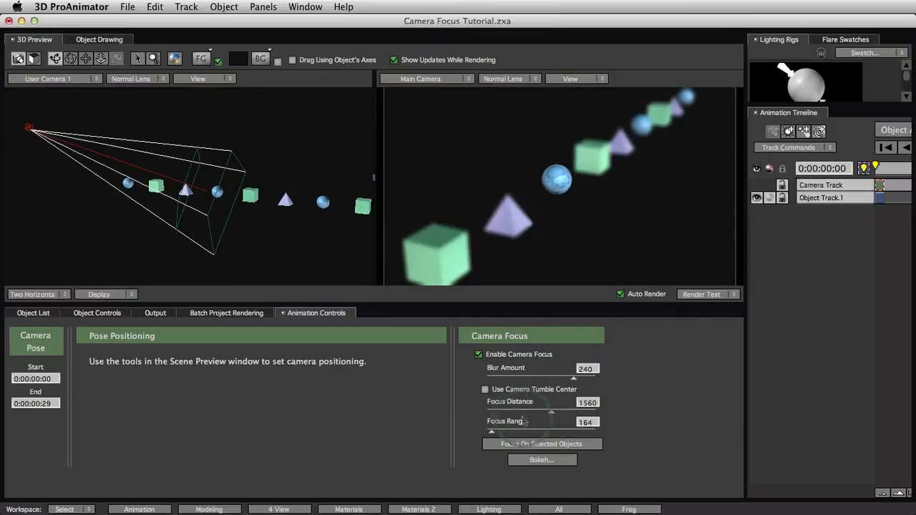
Step: Try Focus Distances of 1176, 1666 and 2604 to shift the sharp zone along the row, ending at 2381
drag(551, 413, 542, 415)
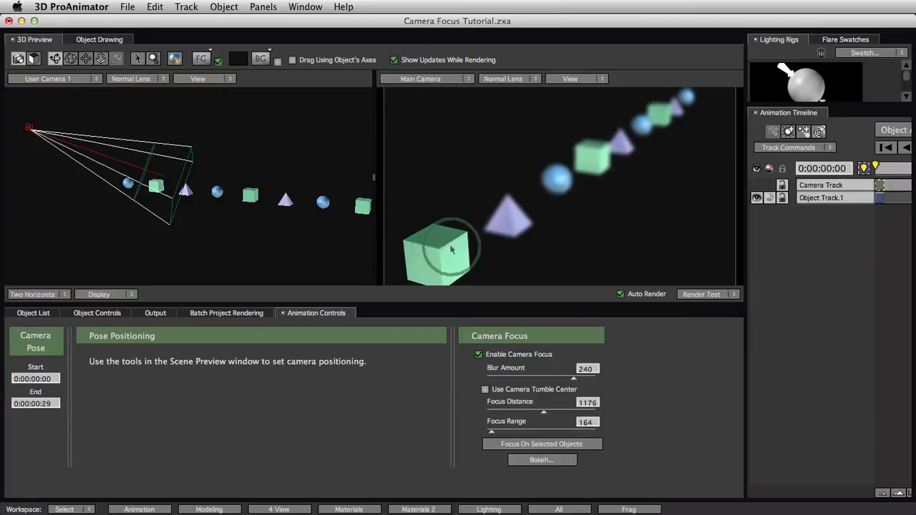
drag(545, 415, 554, 415)
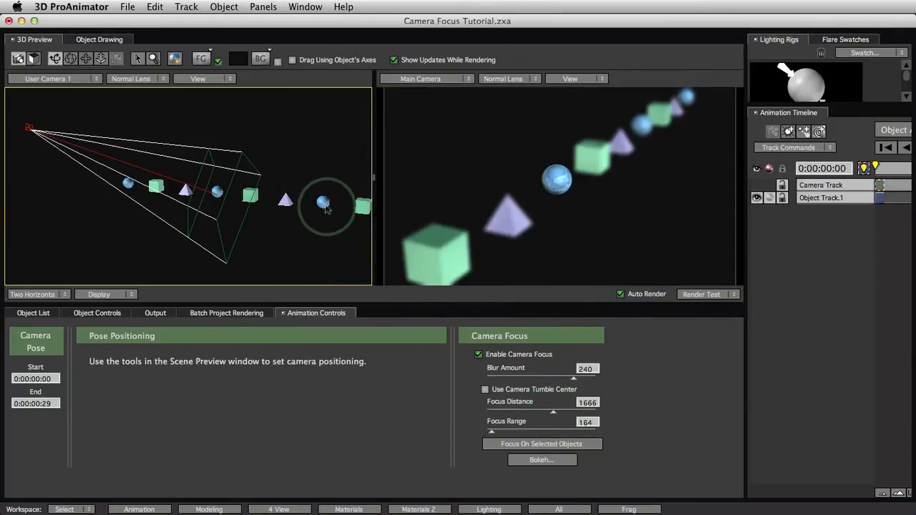
drag(554, 415, 569, 415)
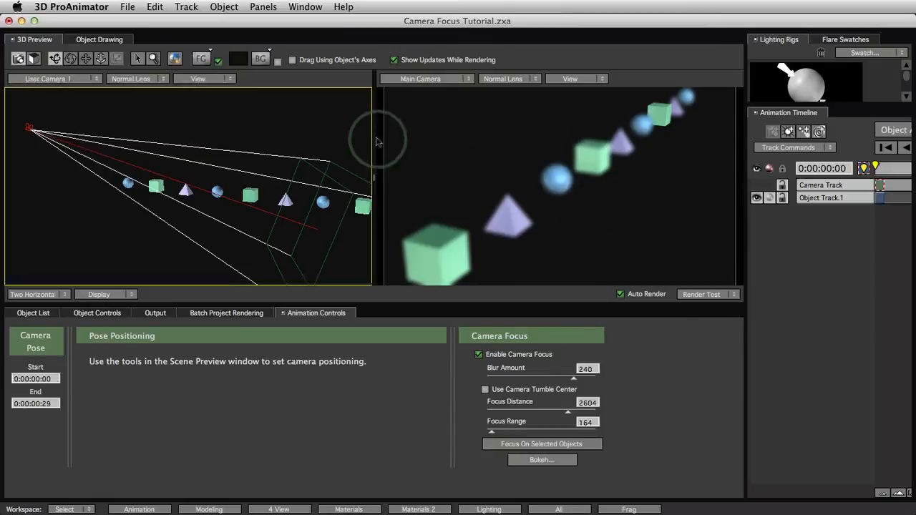
drag(291, 195, 249, 185)
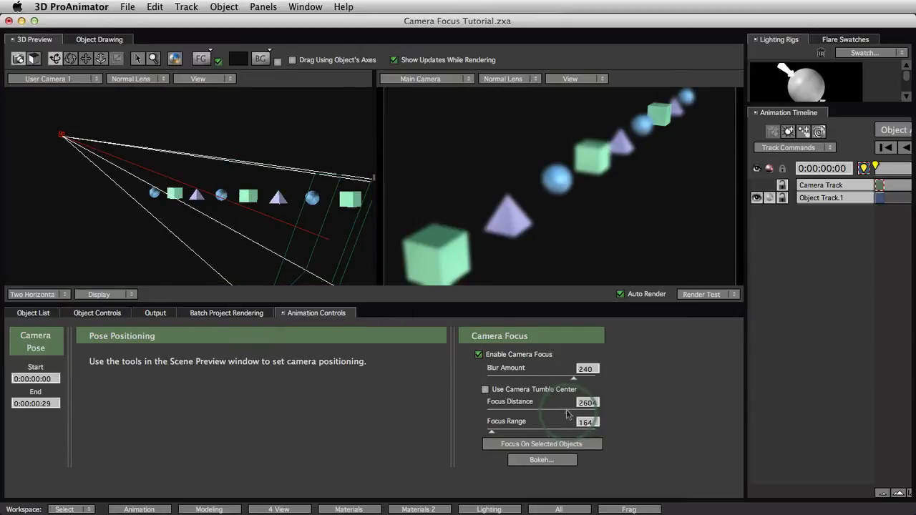
drag(567, 415, 564, 415)
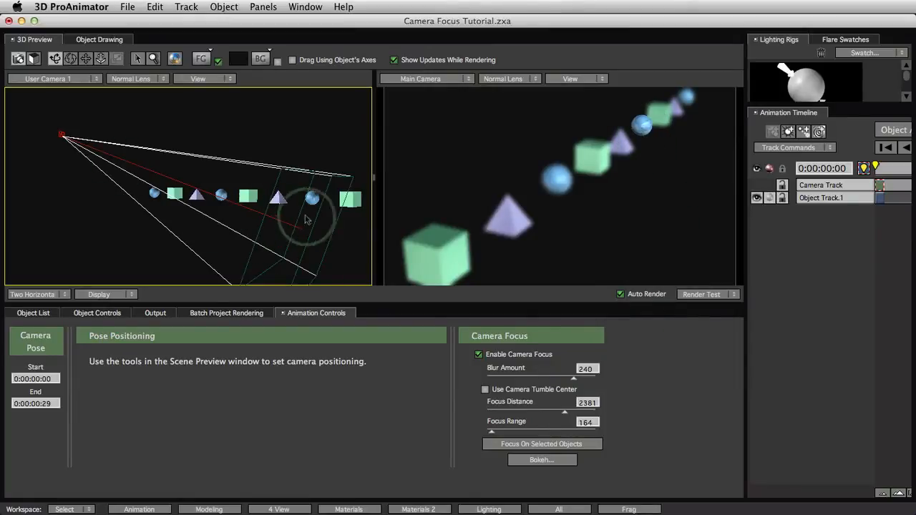
Step: Try Focus Ranges of 447, 705, 1058 and 282 to vary the spacing of the focus planes, ending at 588
drag(170, 234, 335, 209)
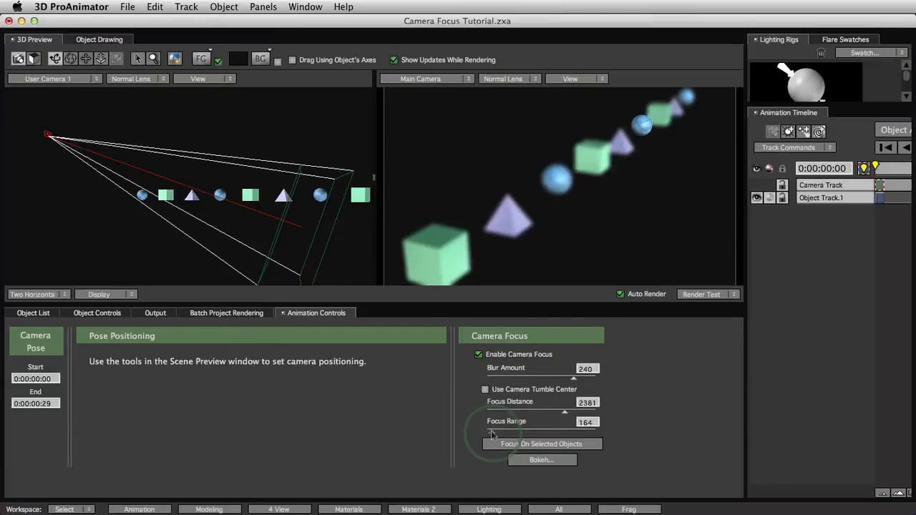
drag(492, 433, 500, 434)
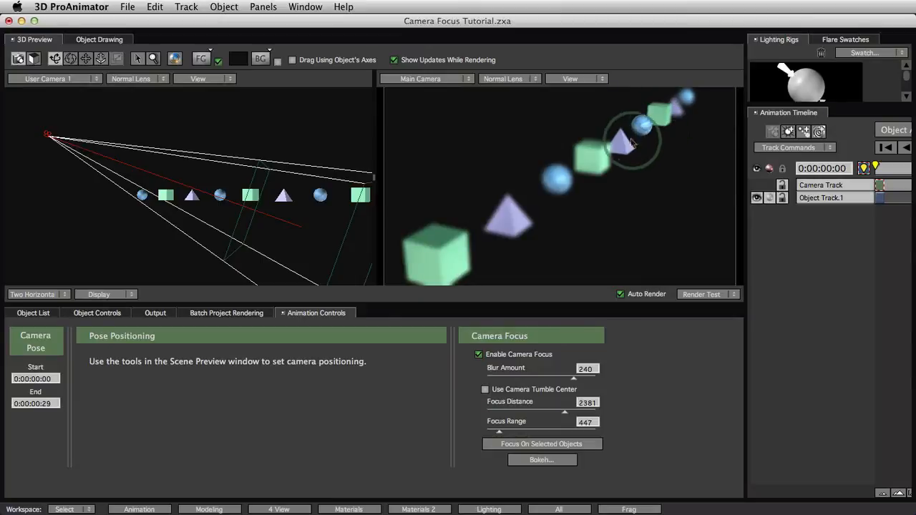
drag(499, 435, 506, 433)
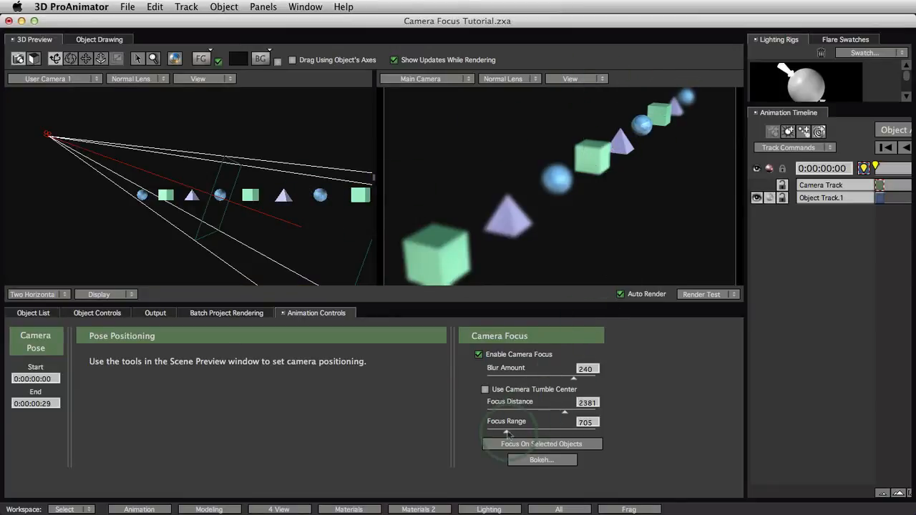
drag(507, 433, 515, 433)
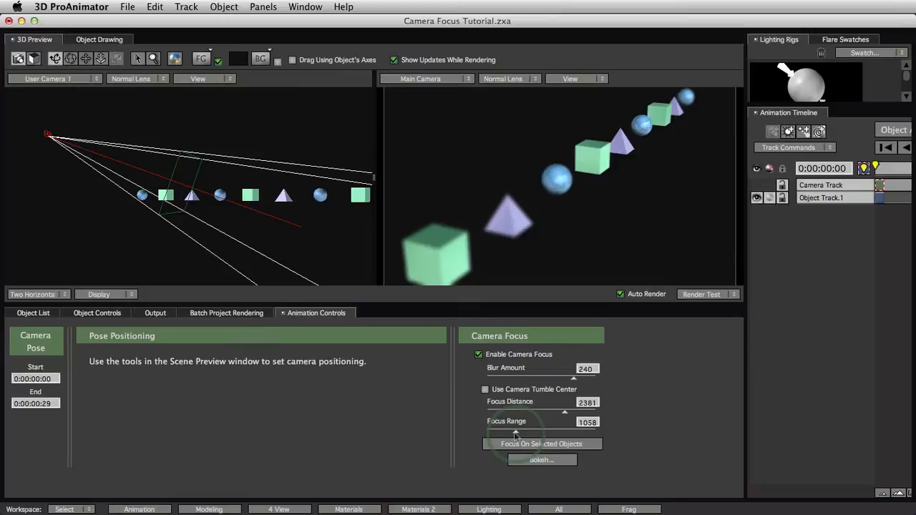
drag(515, 434, 494, 438)
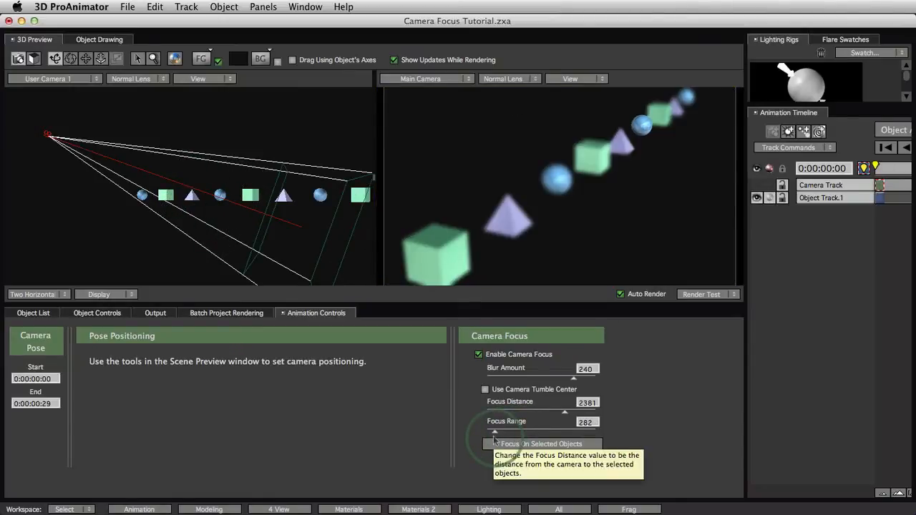
mouse_move(495, 434)
mouse_down()
mouse_move(529, 433)
mouse_move(494, 434)
mouse_move(503, 433)
mouse_up()
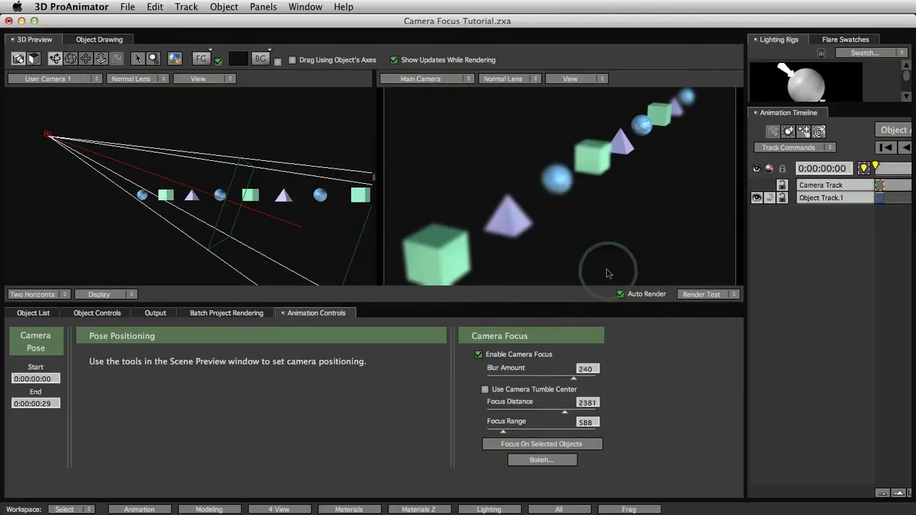
Step: Select the nearest pyramid in the Main Camera view, switching Auto Render off and back on to check the selection
click(506, 221)
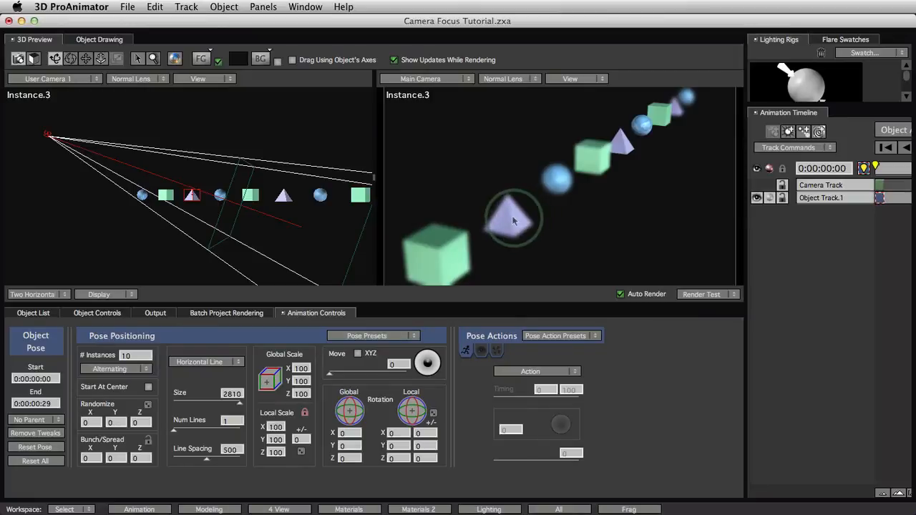
click(512, 220)
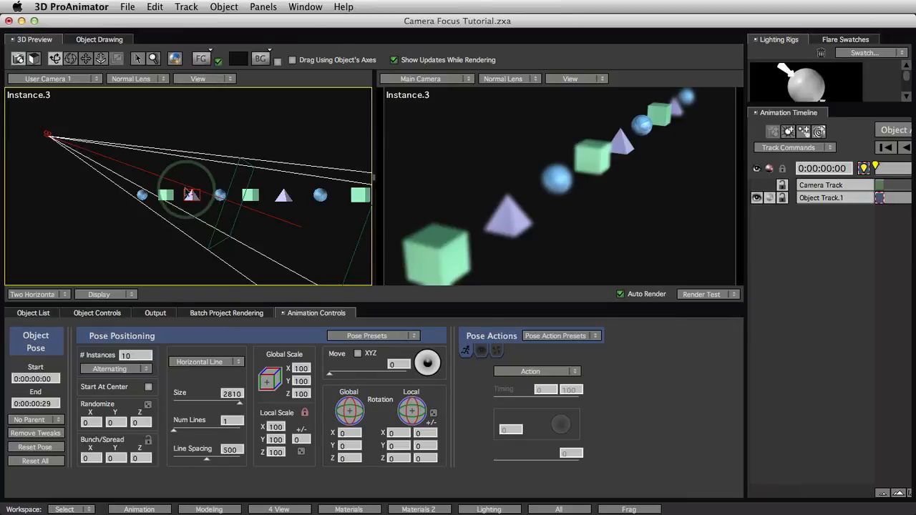
click(620, 295)
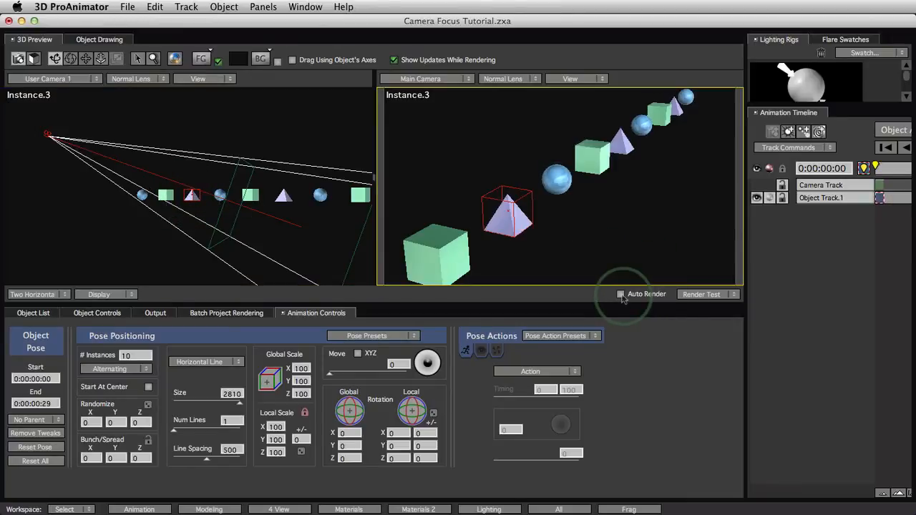
click(557, 179)
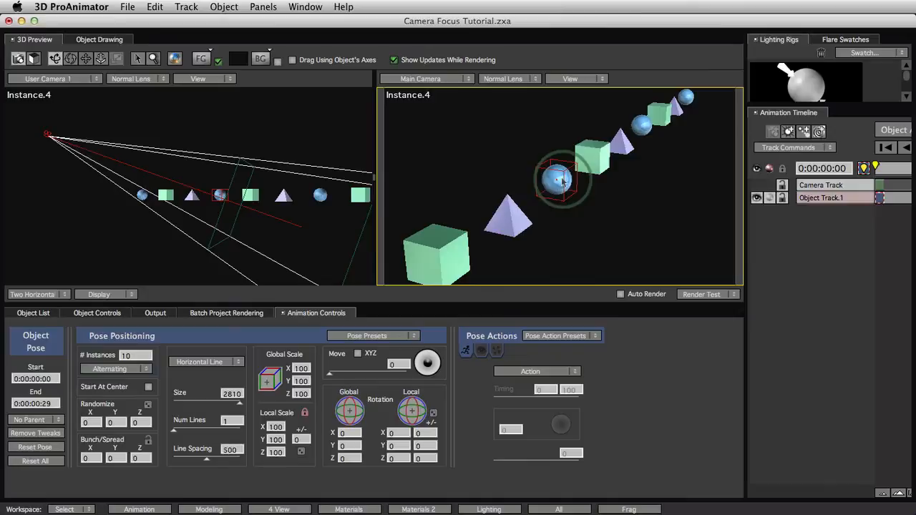
click(442, 260)
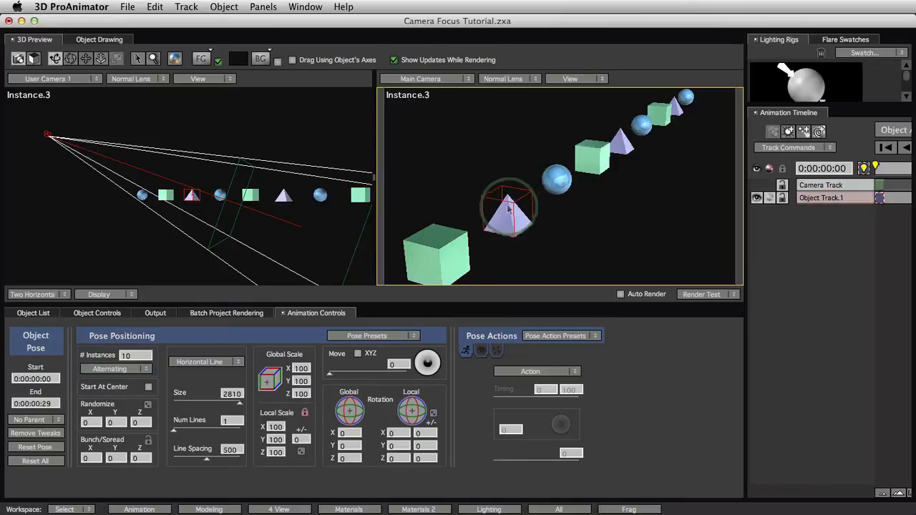
click(621, 294)
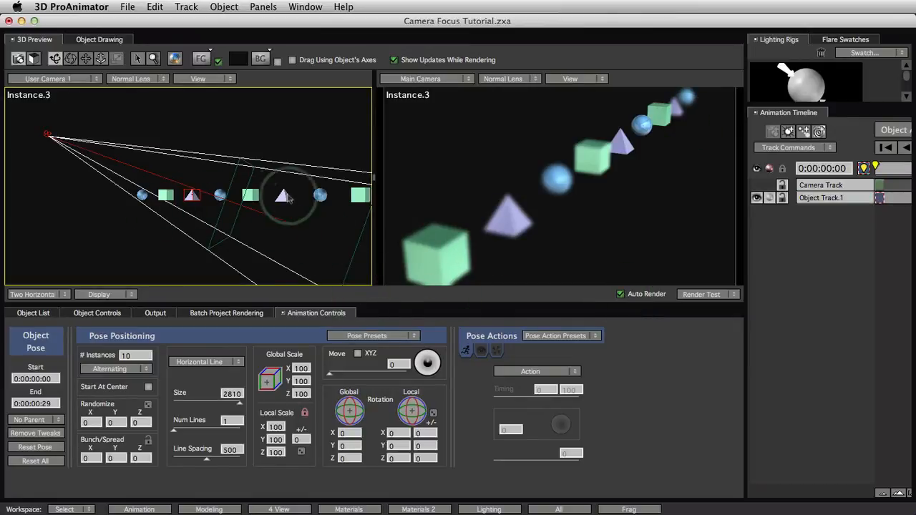
drag(289, 223, 187, 201)
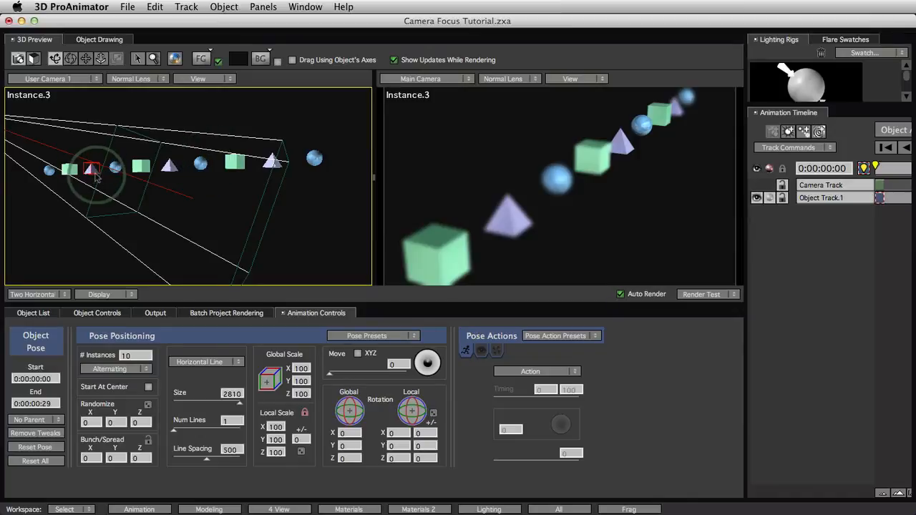
Step: Focus the first camera pose on the selected pyramid and reduce its Focus Range to 305
click(504, 381)
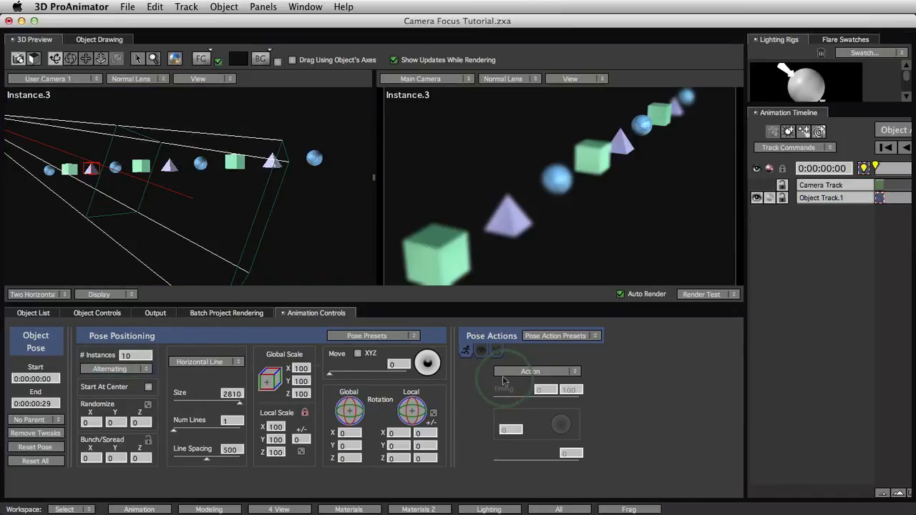
click(880, 186)
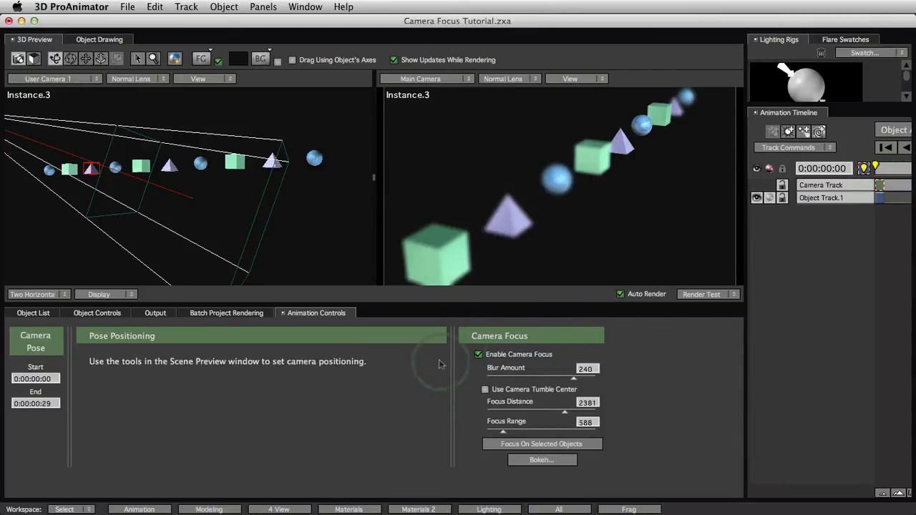
click(553, 444)
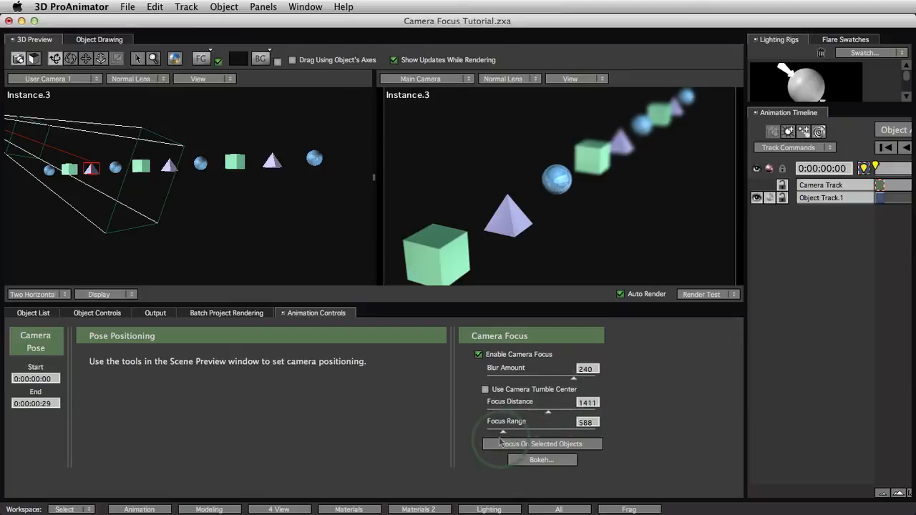
drag(504, 434, 495, 435)
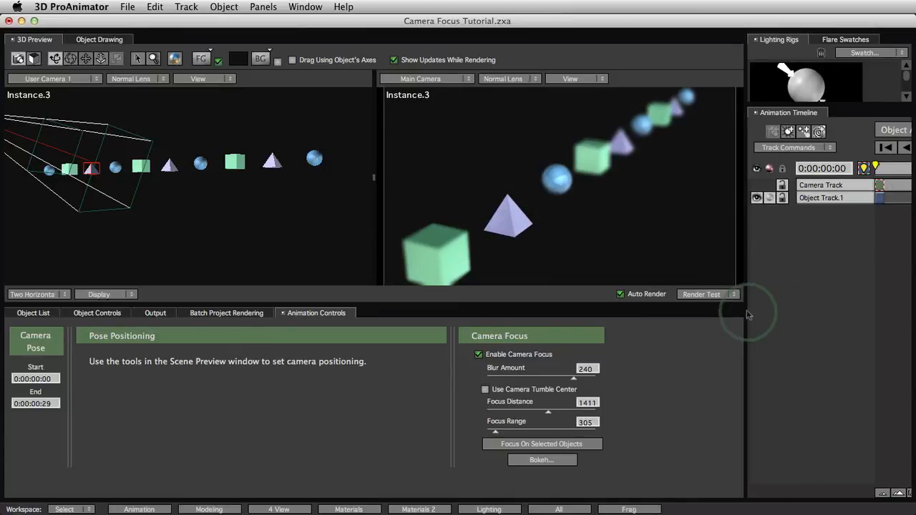
Step: Add a second camera pose at 0:00:04:29 on the Camera Track and focus it on the seventh object, a blue sphere
drag(748, 315, 680, 315)
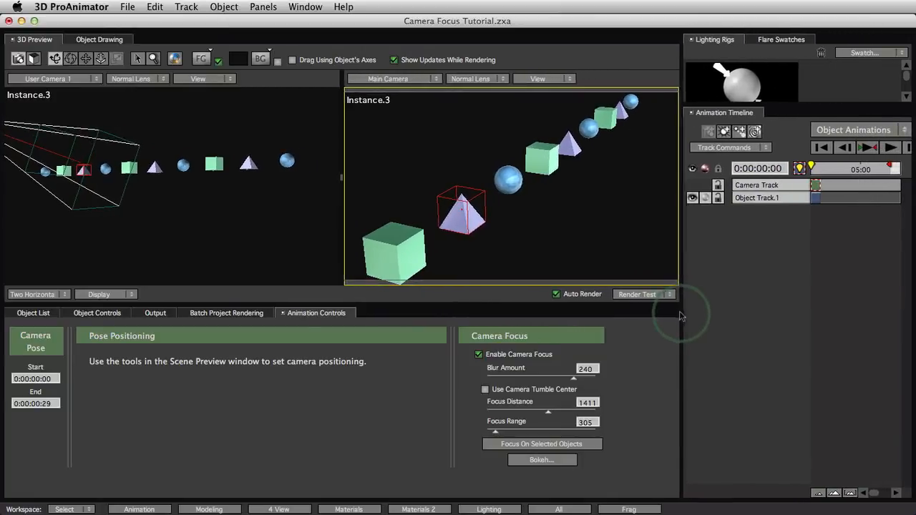
click(862, 187)
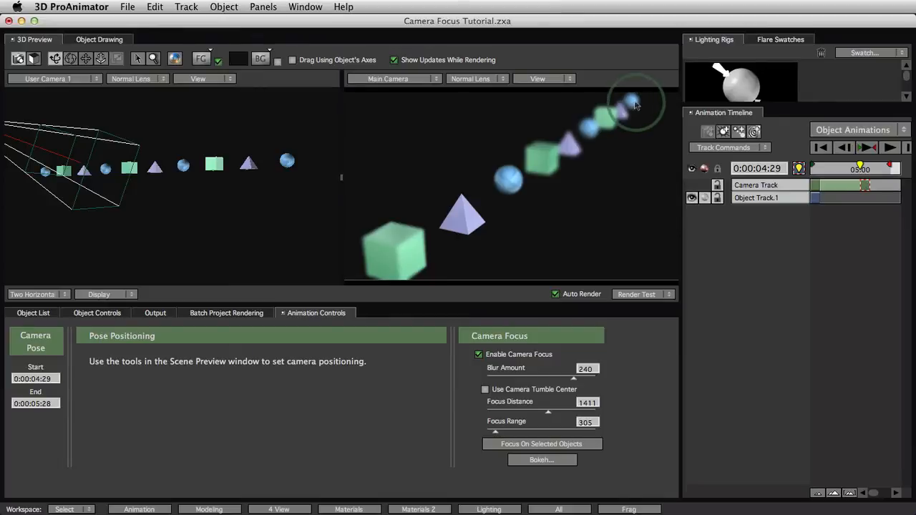
click(184, 166)
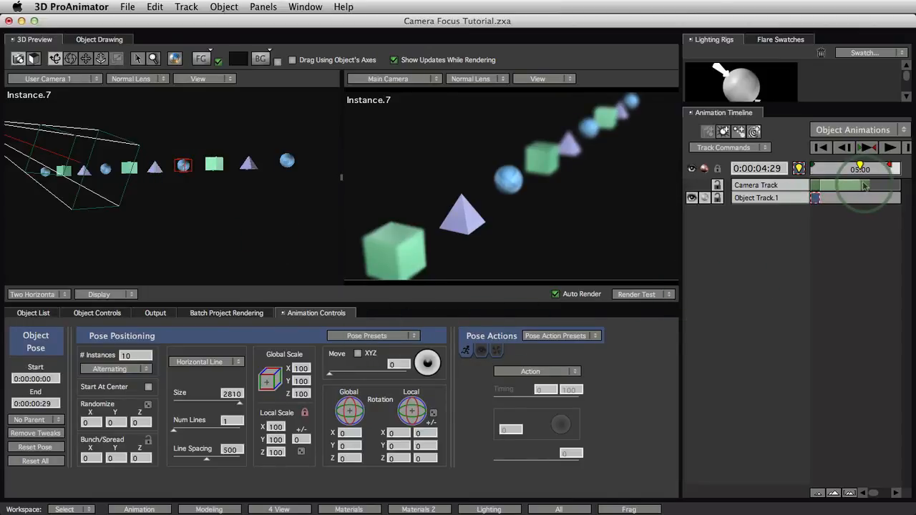
click(864, 186)
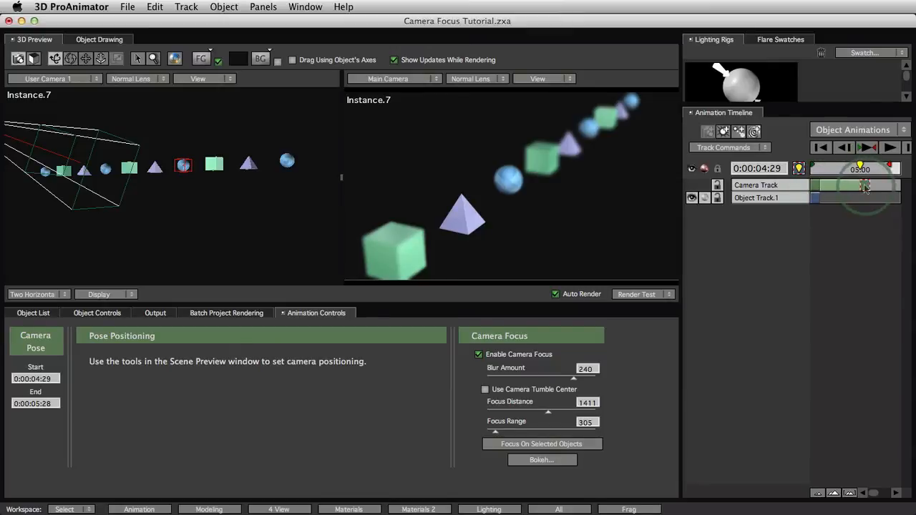
click(557, 444)
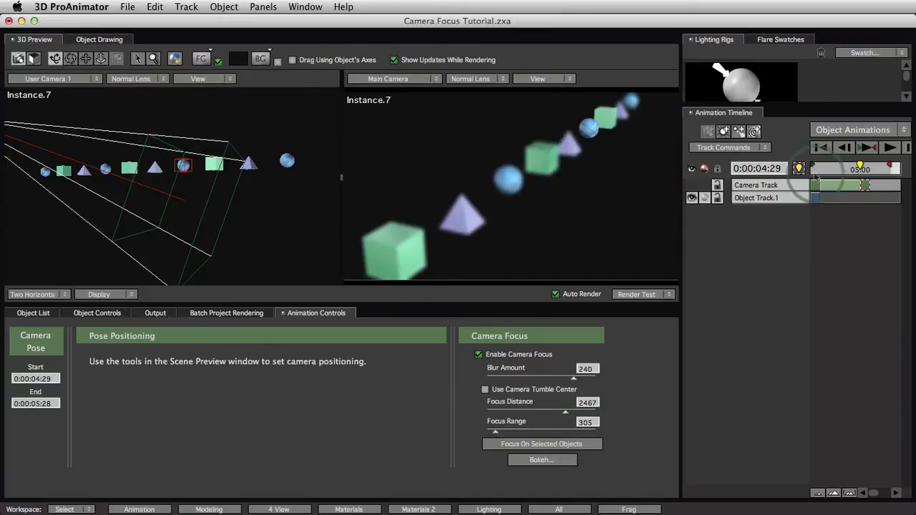
Step: Scrub between the two camera poses, stopping at 0:00:03:19, 0:00:04:08 and 0:00:01:20, to examine how the focus shifts along the row
mouse_move(860, 167)
mouse_down()
mouse_move(817, 174)
mouse_move(847, 175)
mouse_up()
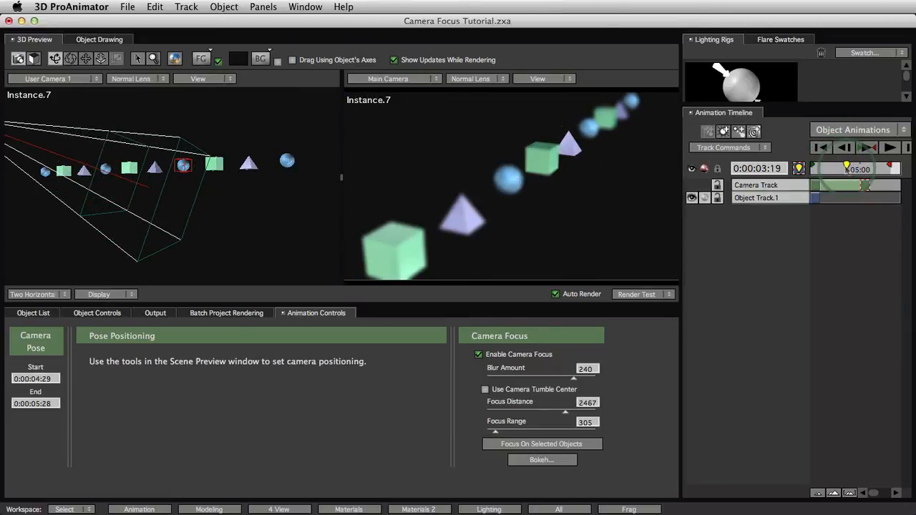
drag(847, 175, 853, 175)
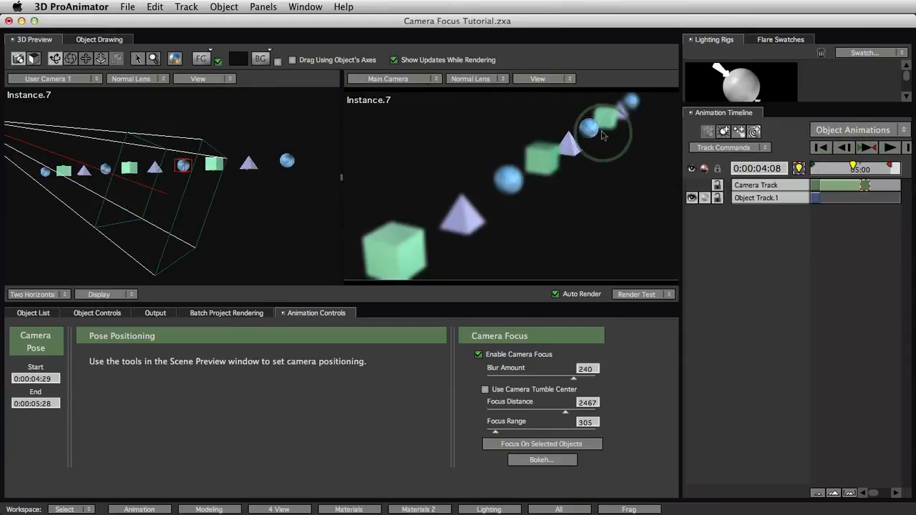
drag(854, 167, 827, 167)
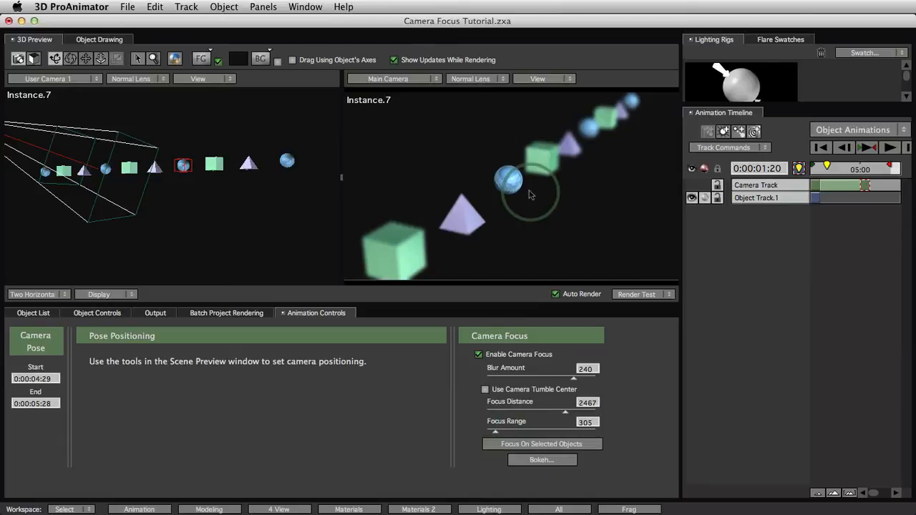
Step: Set the second camera pose's Focus Distance to 1297, with the whole camera frustum in view in User Camera 1
click(195, 243)
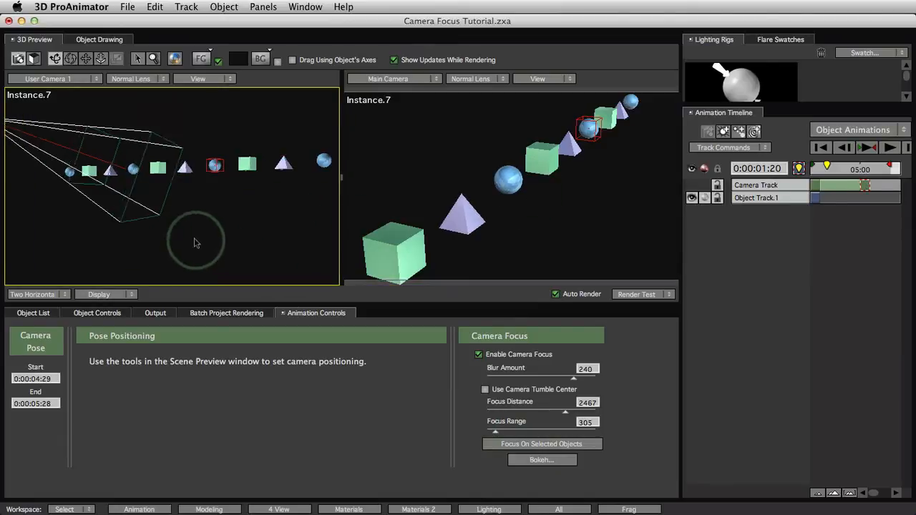
drag(195, 241, 243, 243)
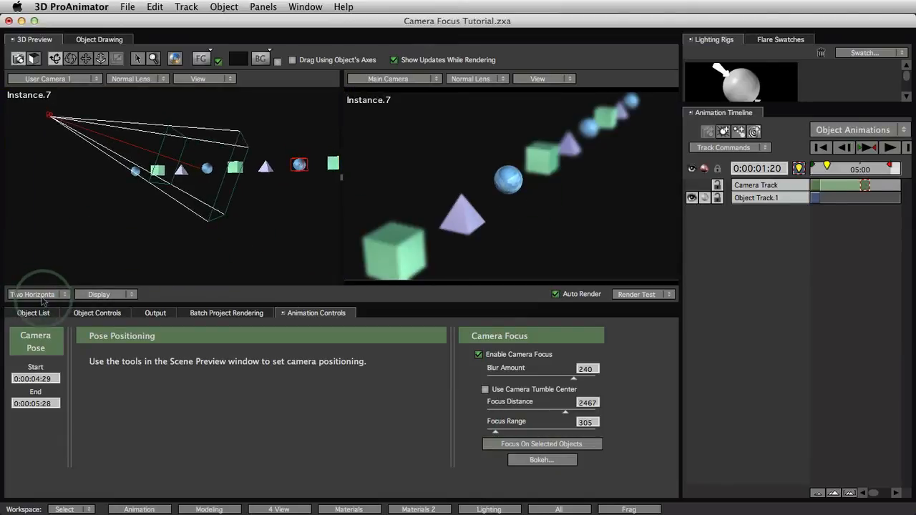
drag(129, 197, 177, 139)
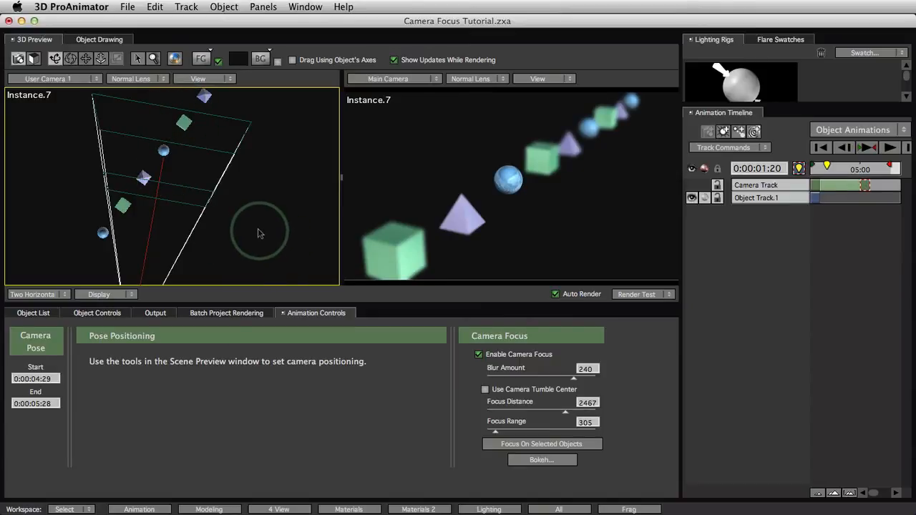
drag(254, 211, 116, 137)
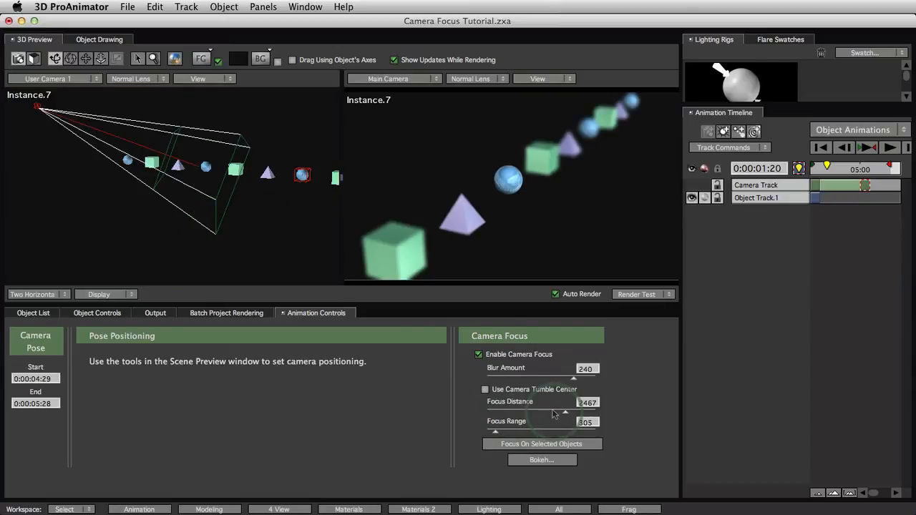
drag(567, 415, 548, 413)
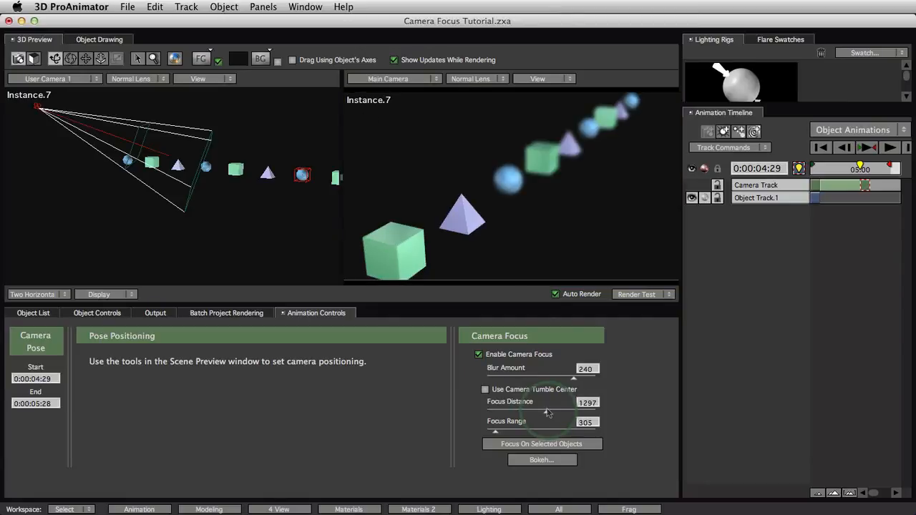